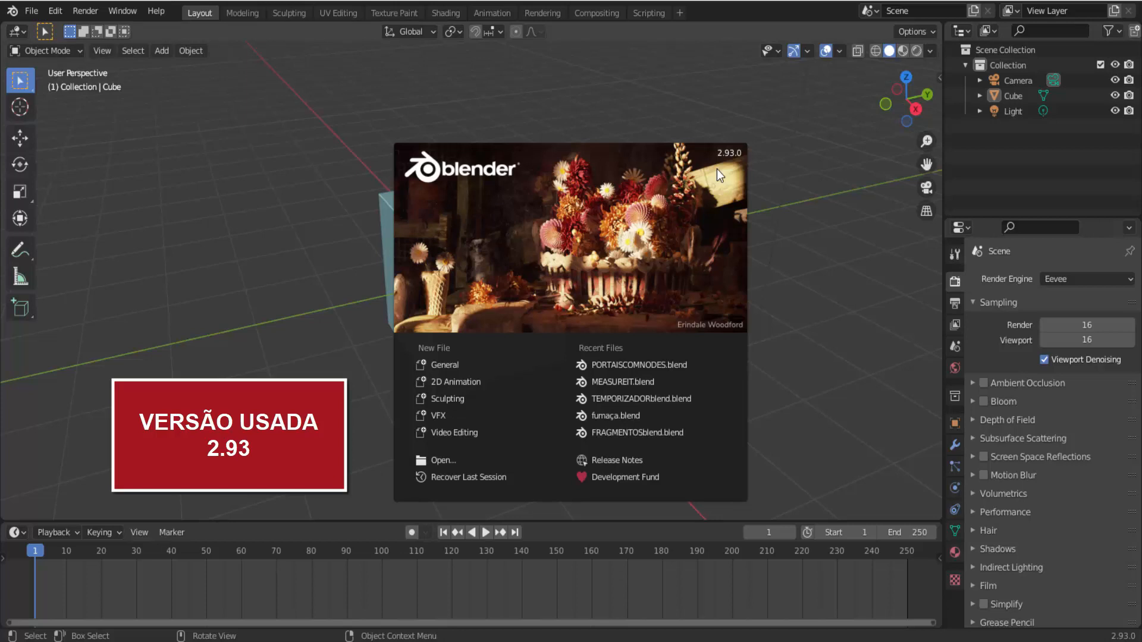
- Dismiss the splash screen, select the default cube and add a Mirror modifier to it
click(716, 169)
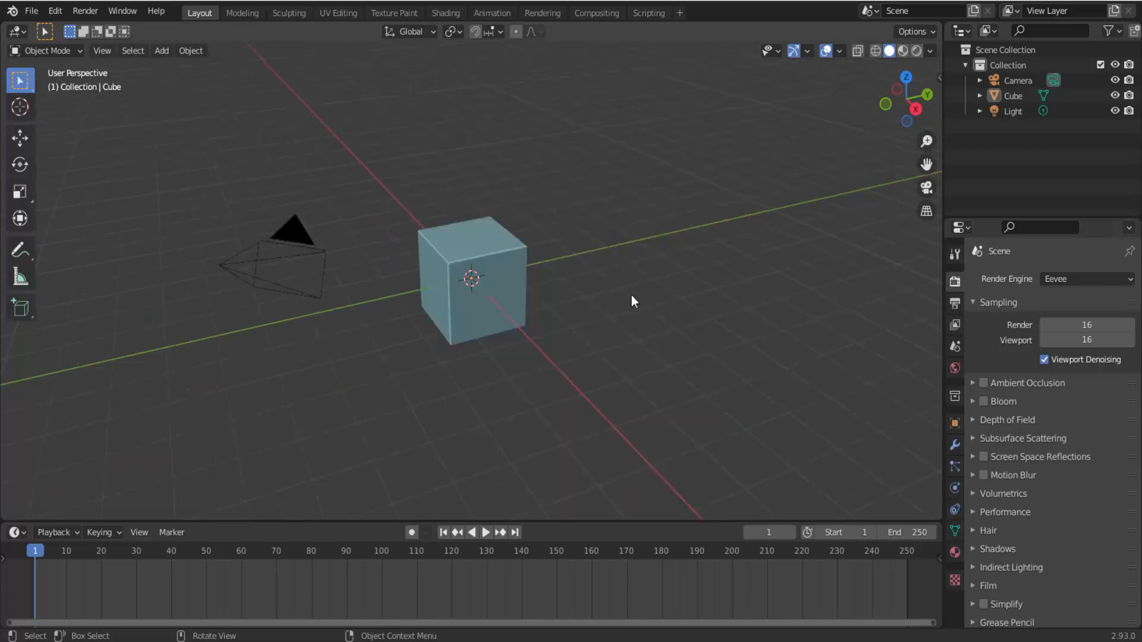
click(490, 274)
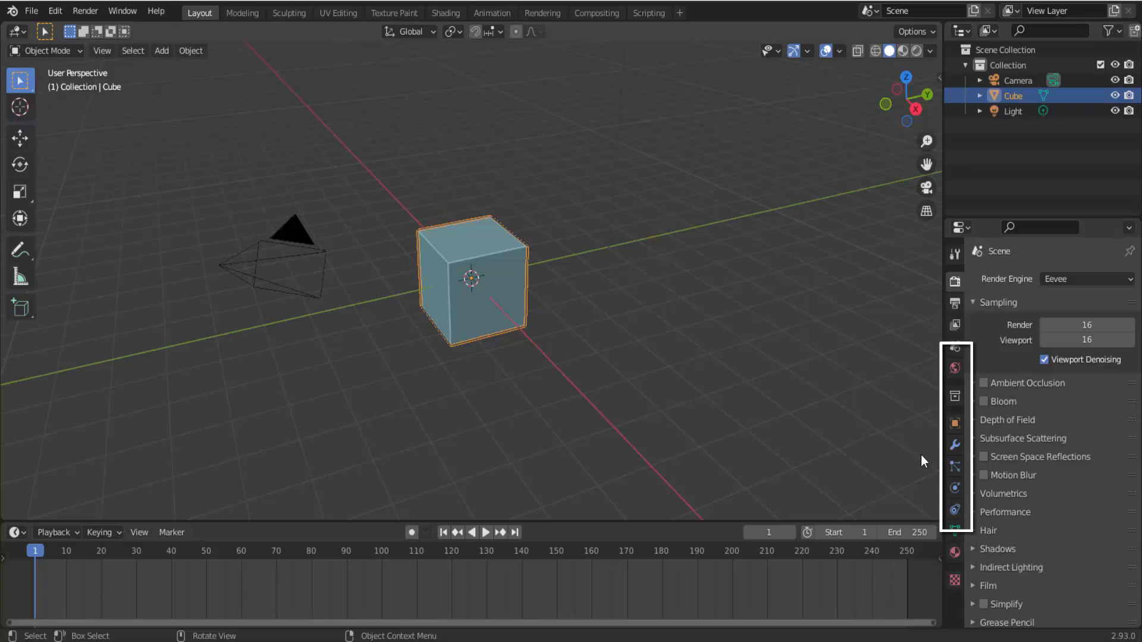
click(955, 444)
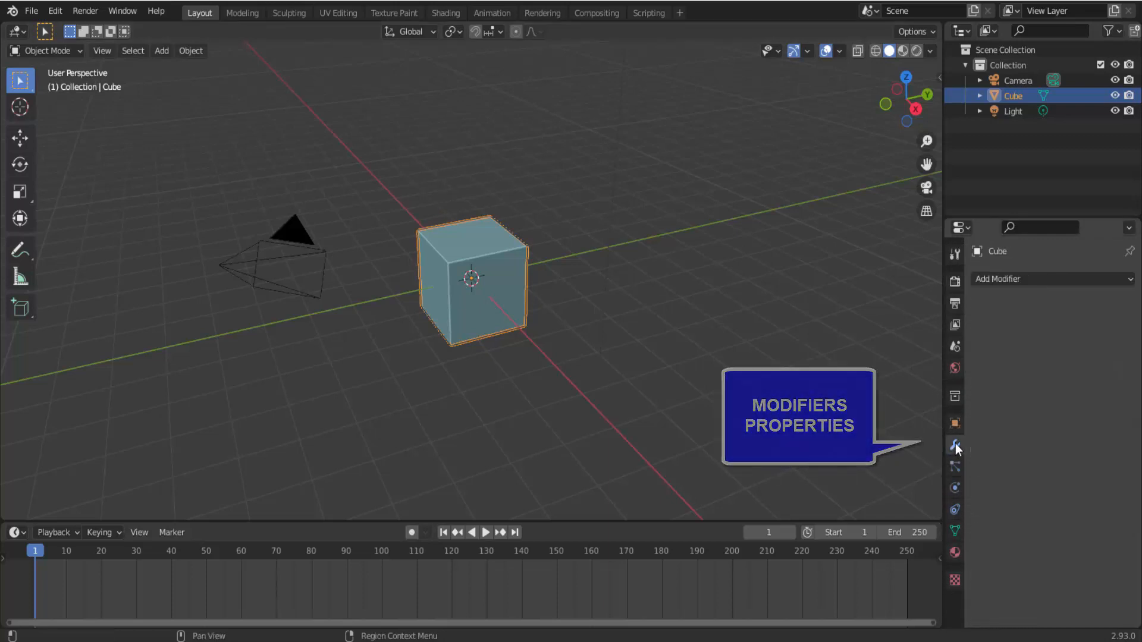
click(1012, 278)
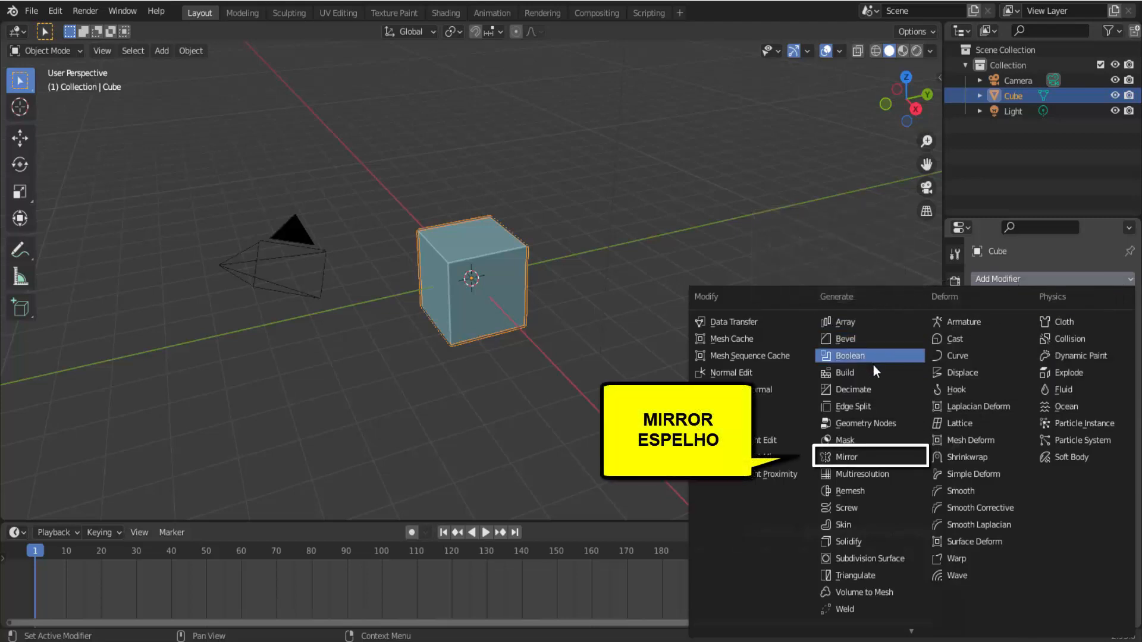
click(851, 455)
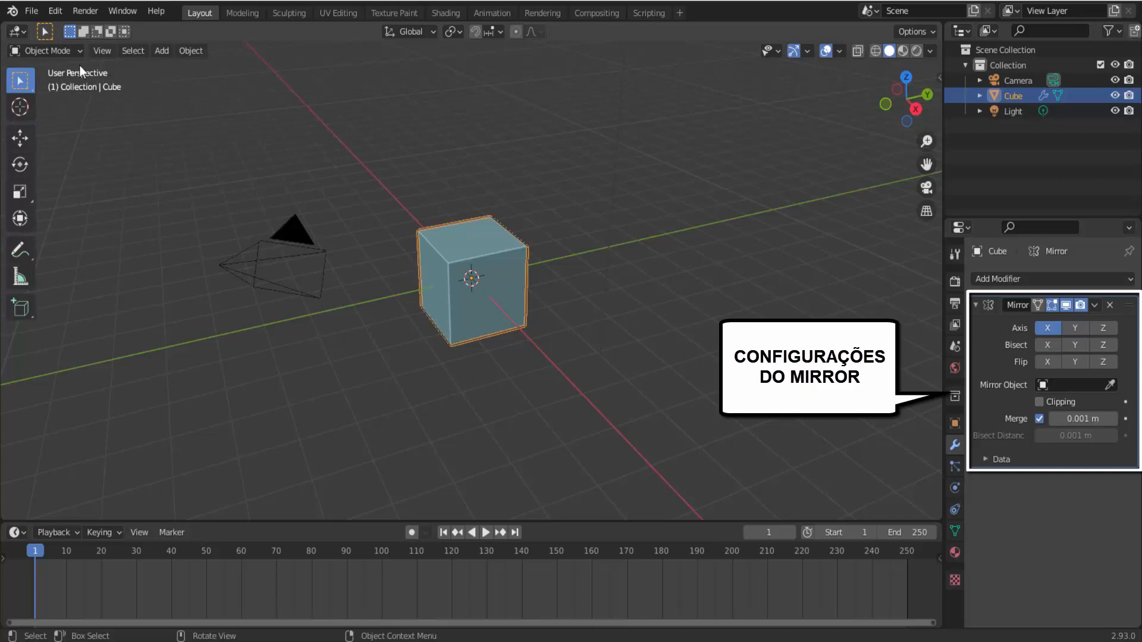
- Switch the cube to Edit Mode and enable the Z axis line in the viewport overlays
click(64, 52)
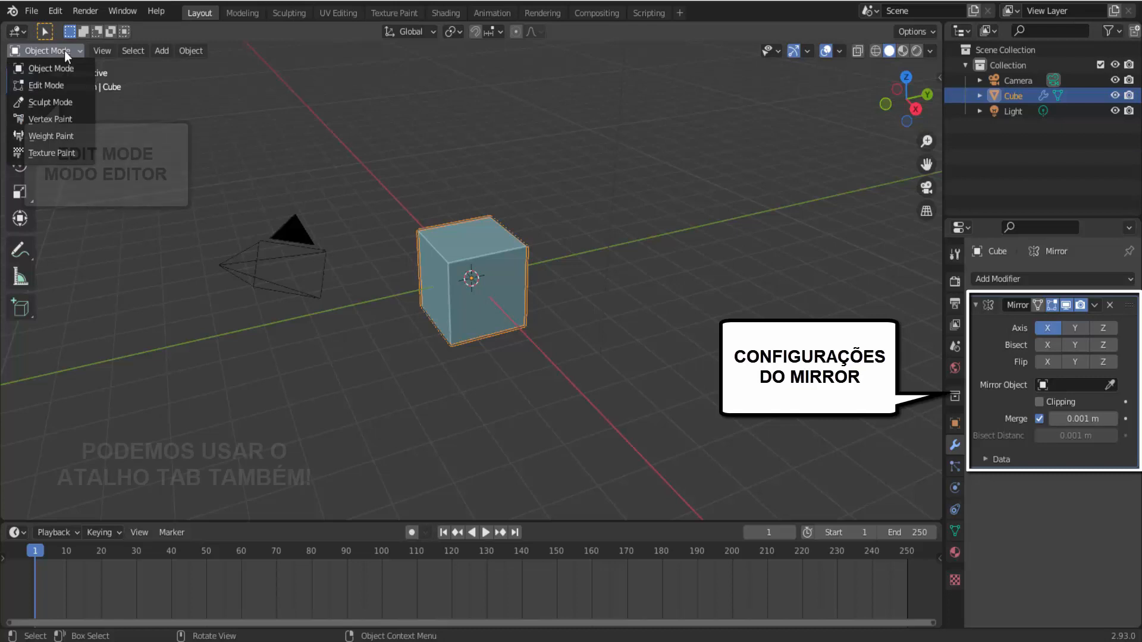
click(59, 83)
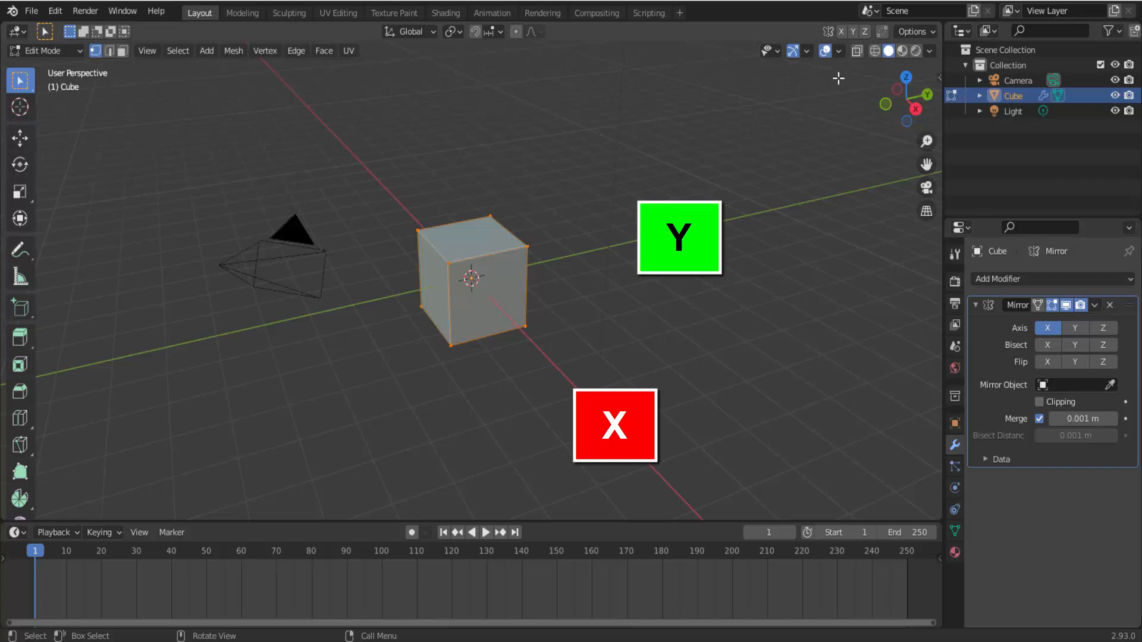
click(838, 50)
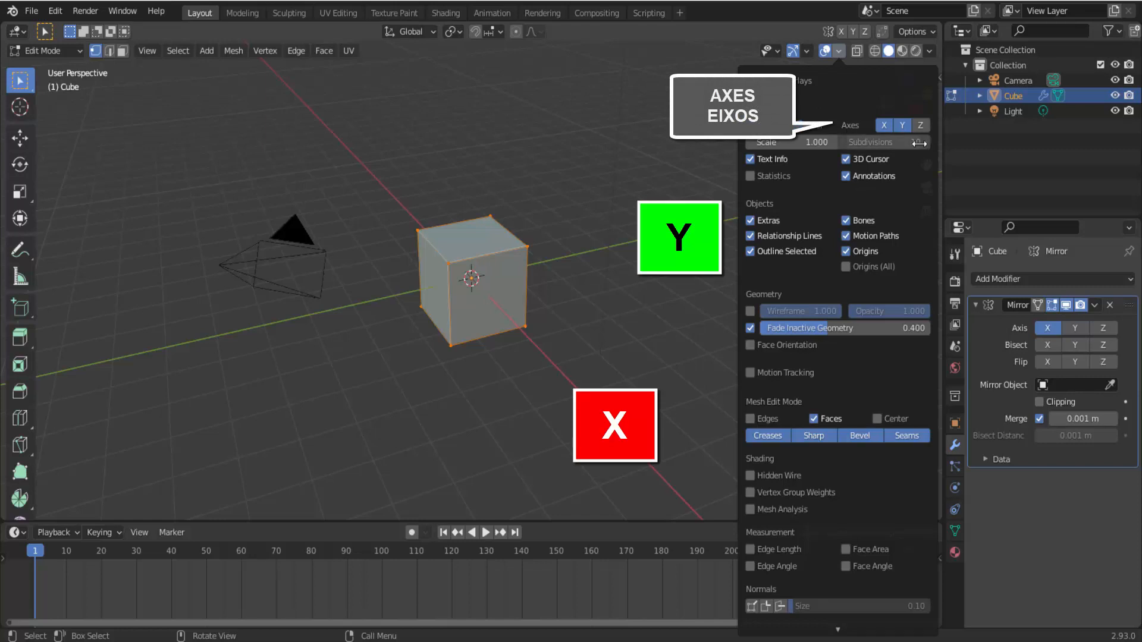
click(921, 125)
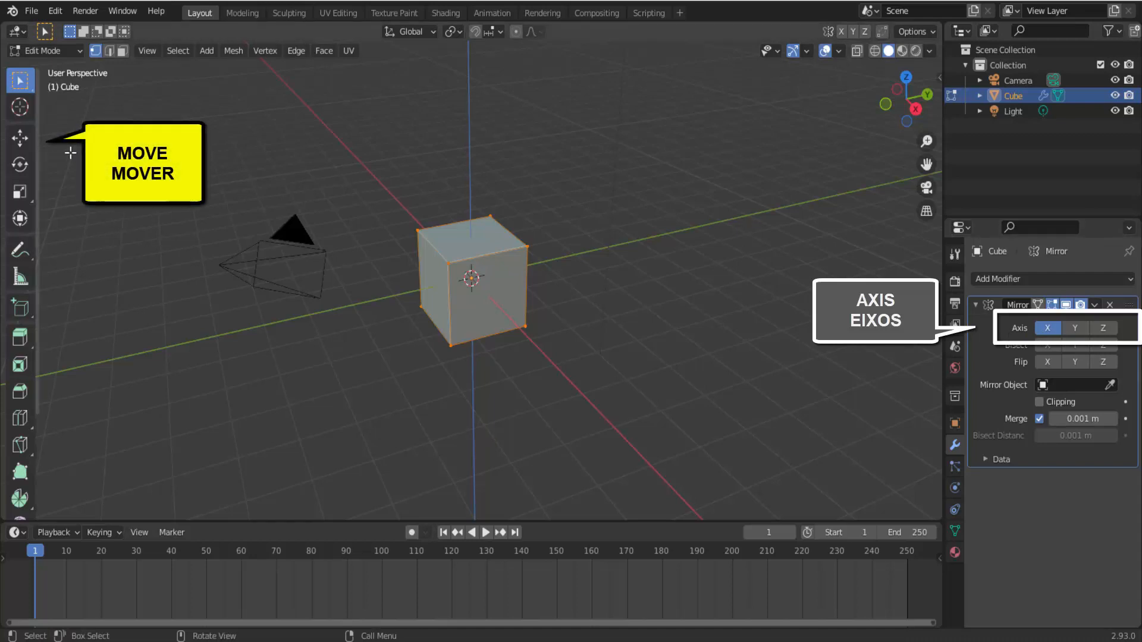
- Try moving the cube's mesh along Y and down along Z with the Move tool, undoing or cancelling each move
click(20, 142)
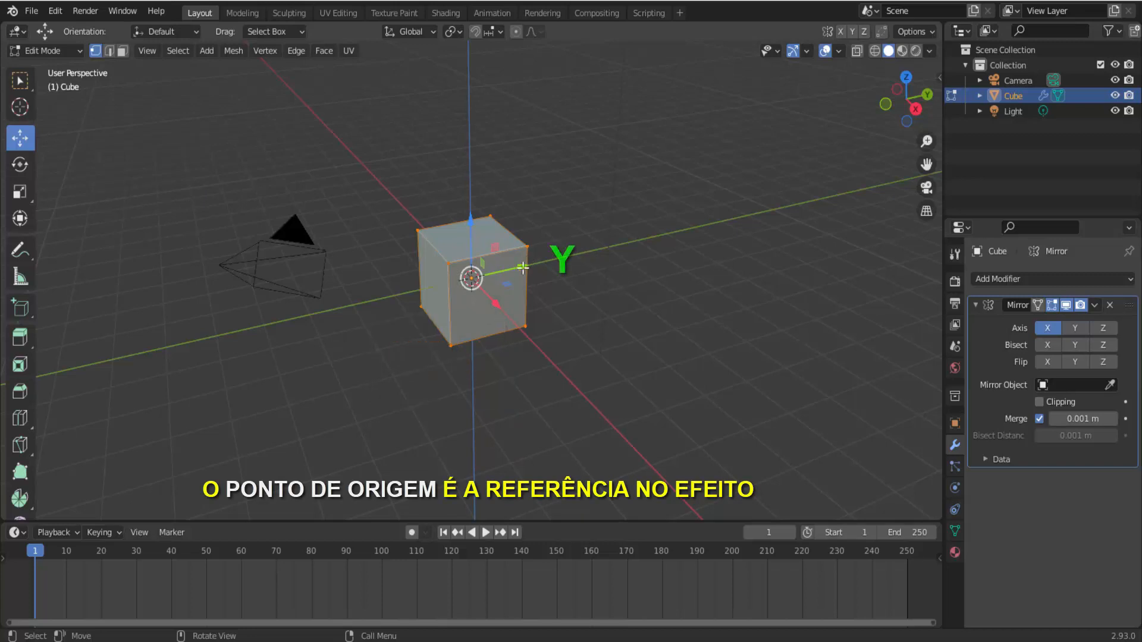
drag(523, 267, 414, 270)
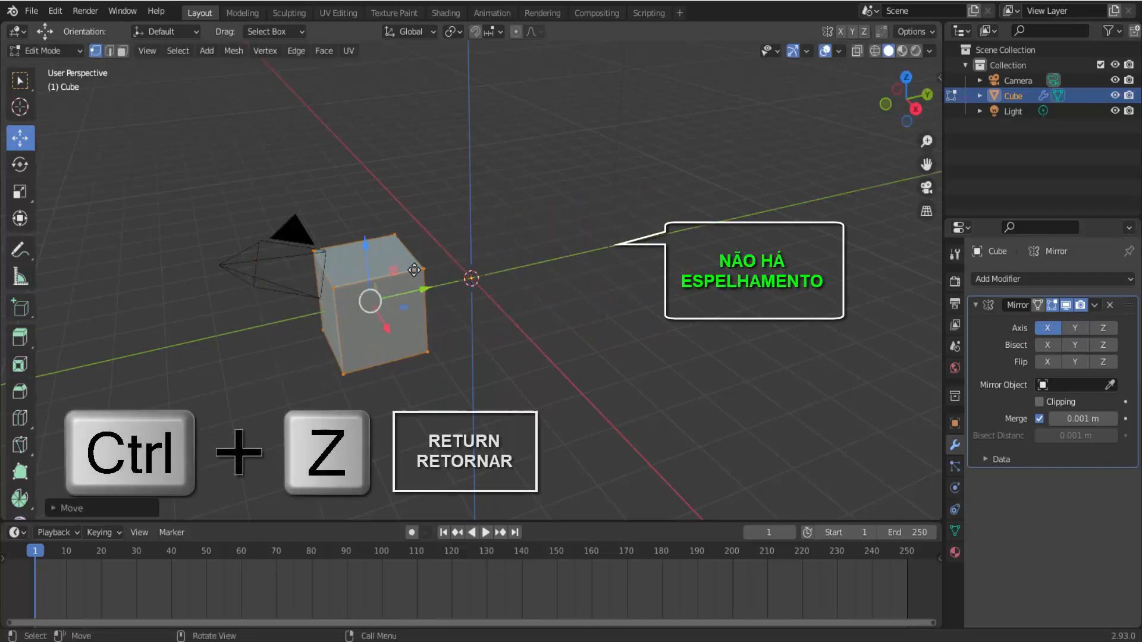
key(ctrl+z)
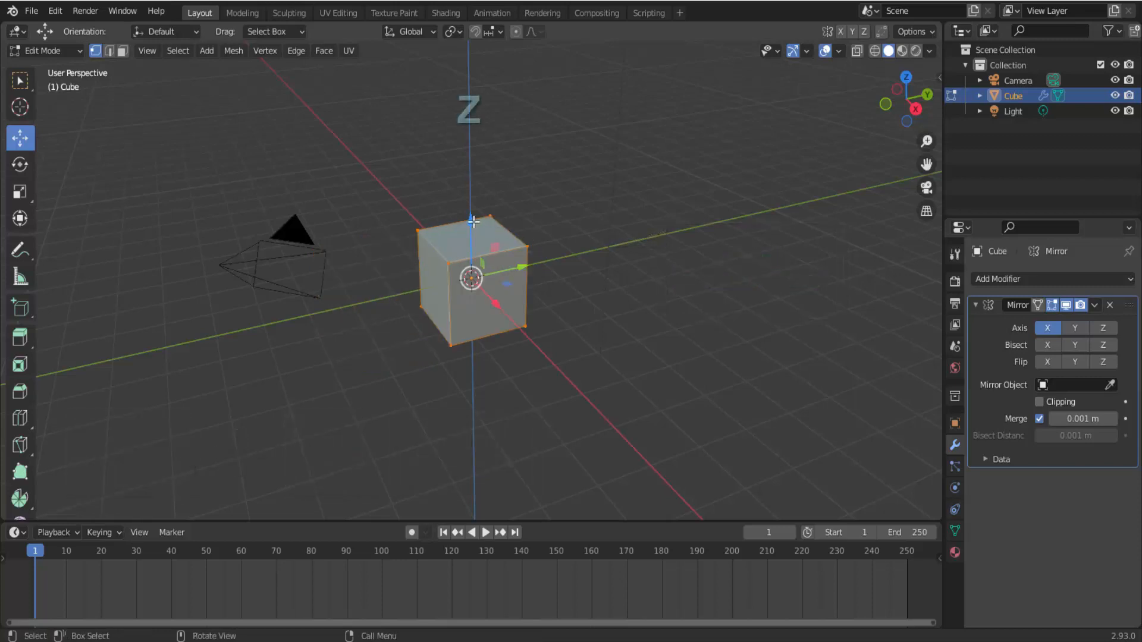
drag(472, 220, 553, 302)
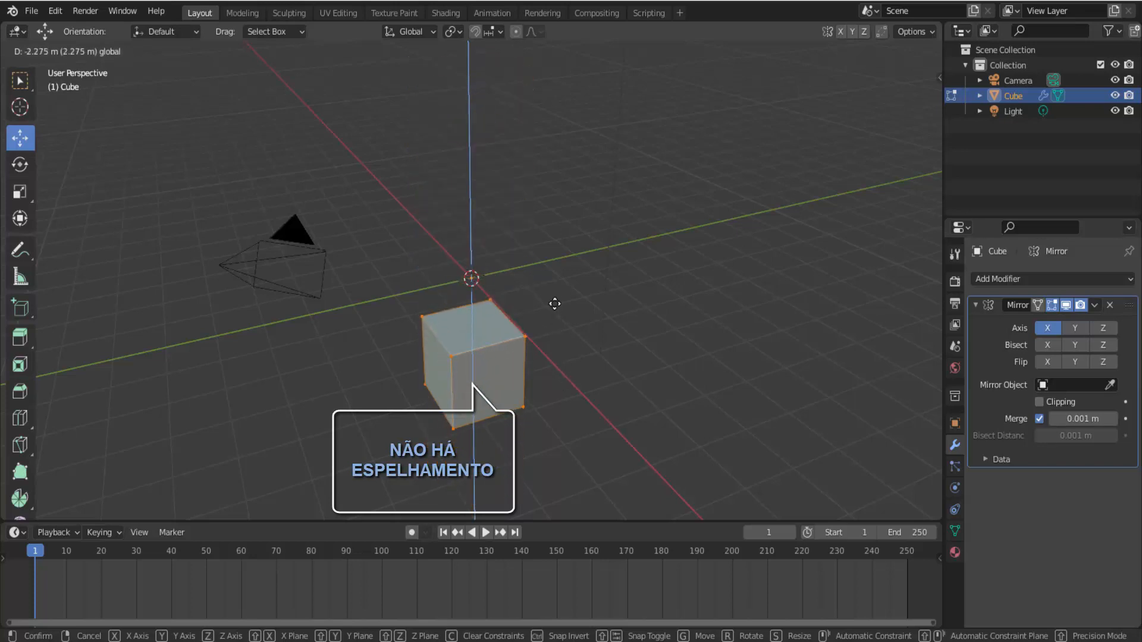
right_click(554, 304)
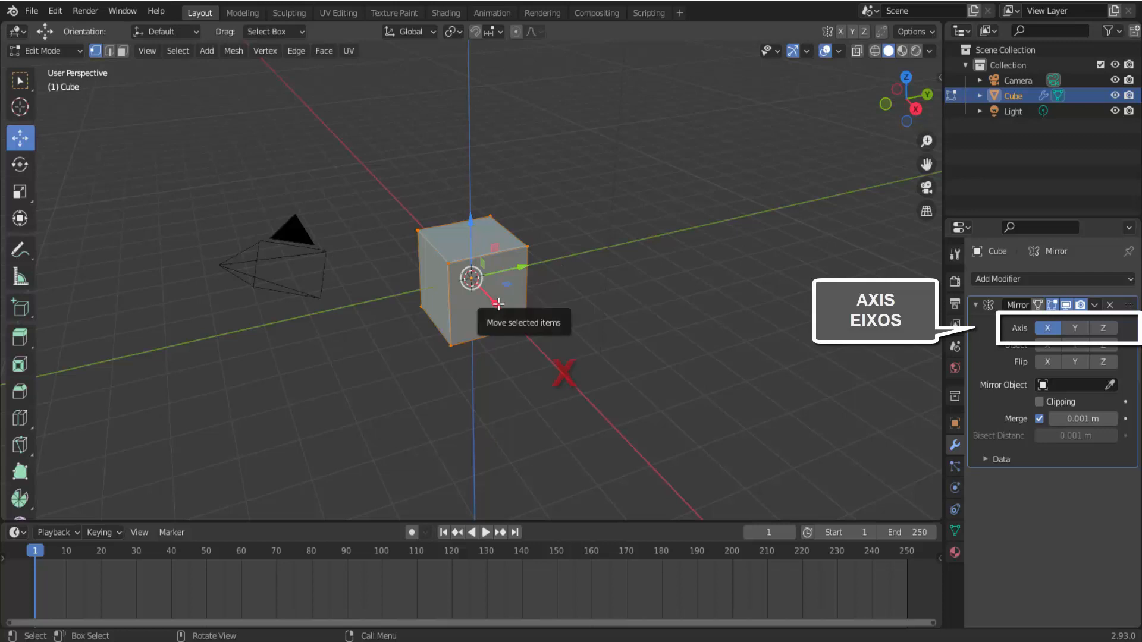
- Move the mesh along X to preview the mirrored copy, and undo the move
drag(498, 304, 451, 227)
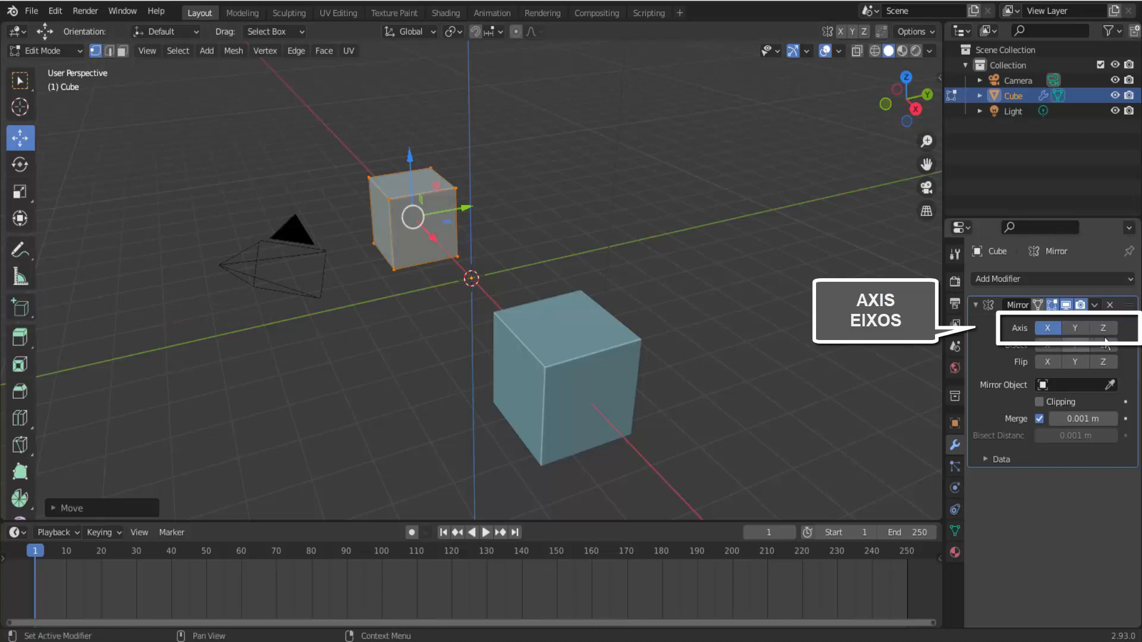
key(ctrl+z)
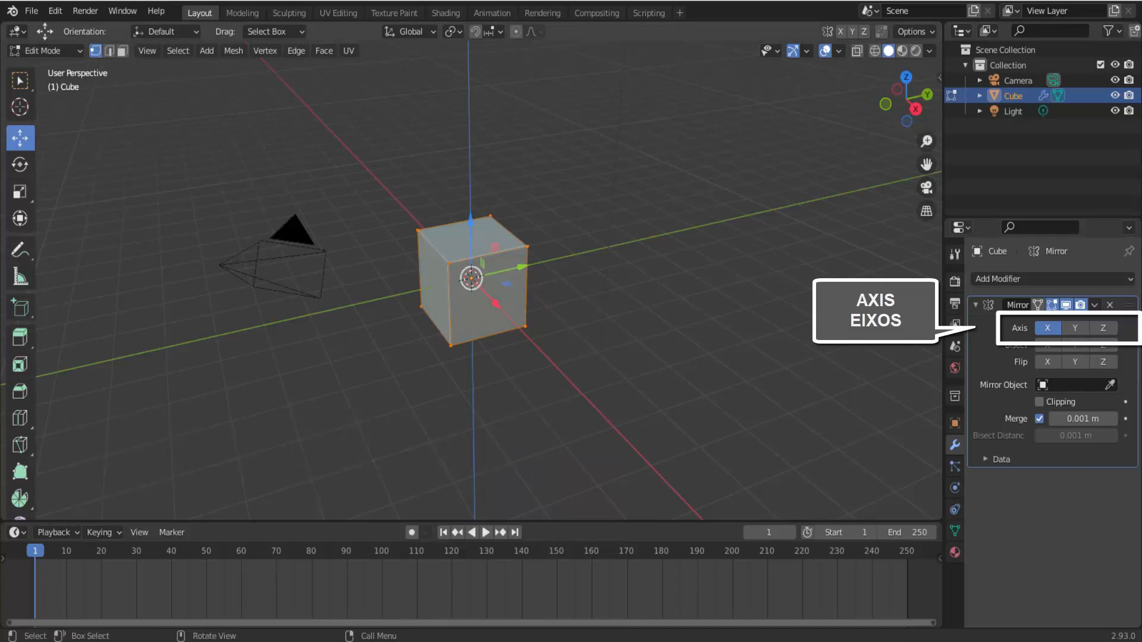
- Enable the Y mirror axis and preview it by moving the mesh along Y and X, undoing the moves
click(1075, 327)
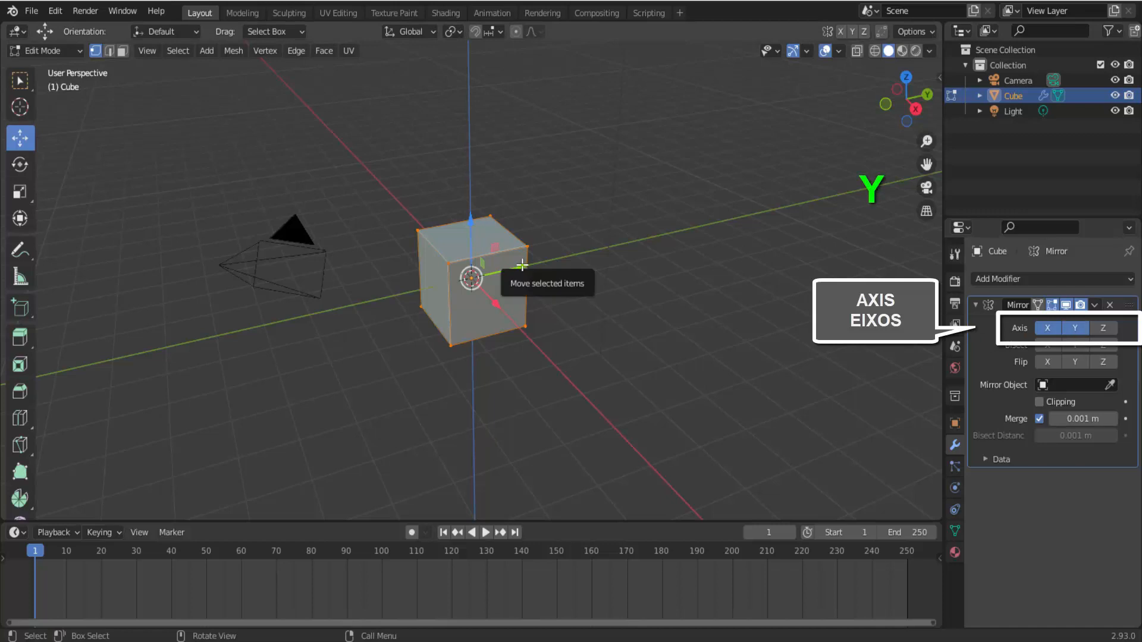
drag(515, 274, 643, 257)
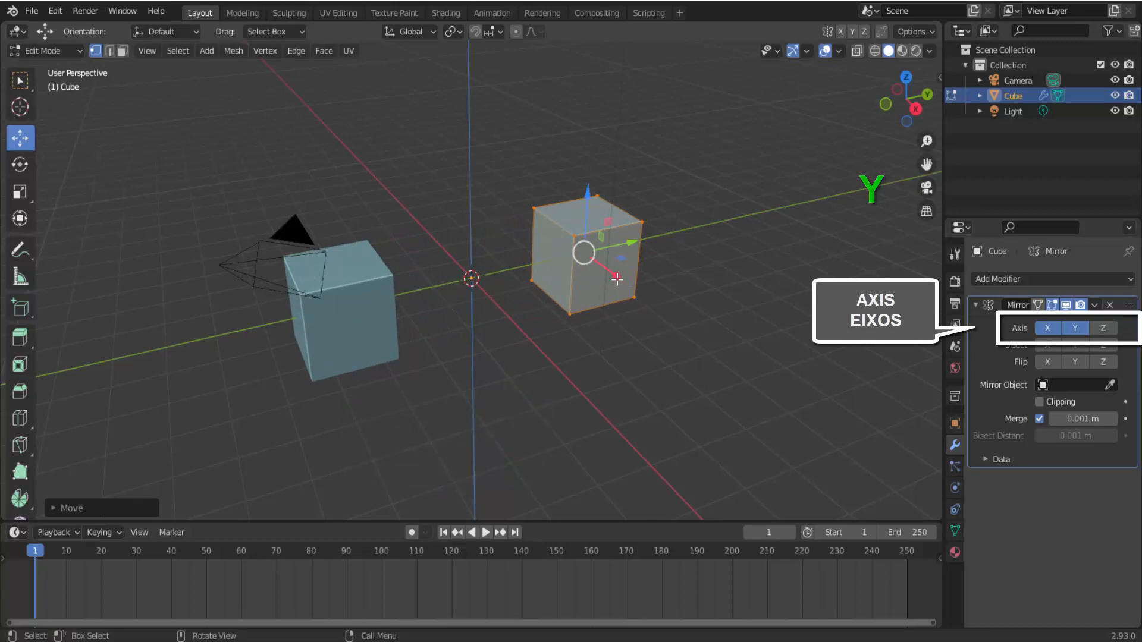
drag(616, 279, 657, 373)
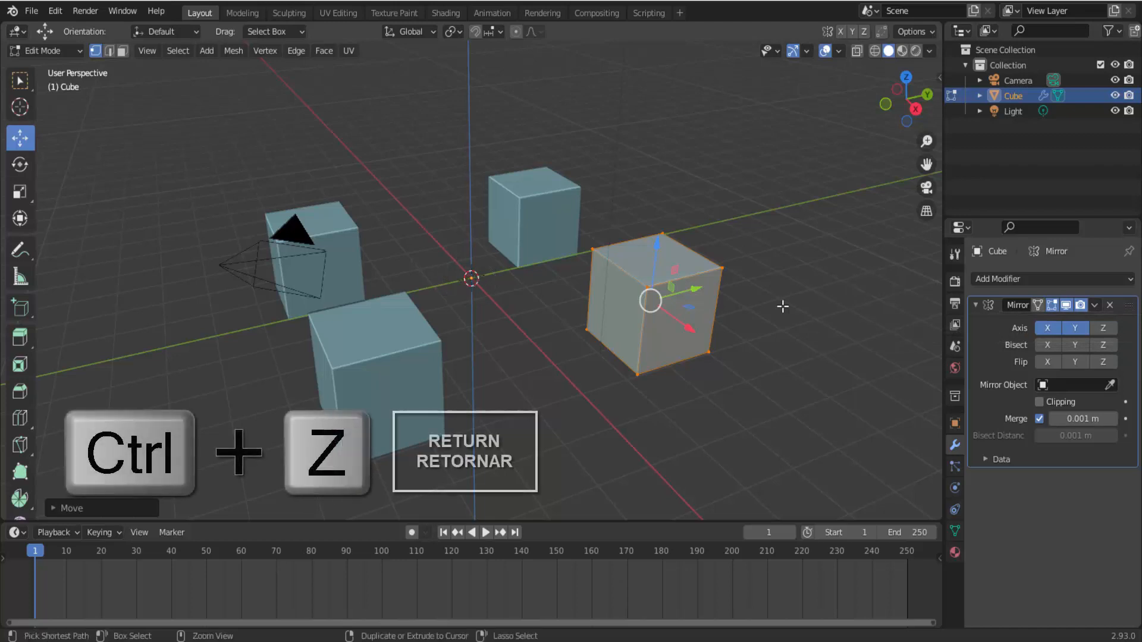
key(ctrl+z)
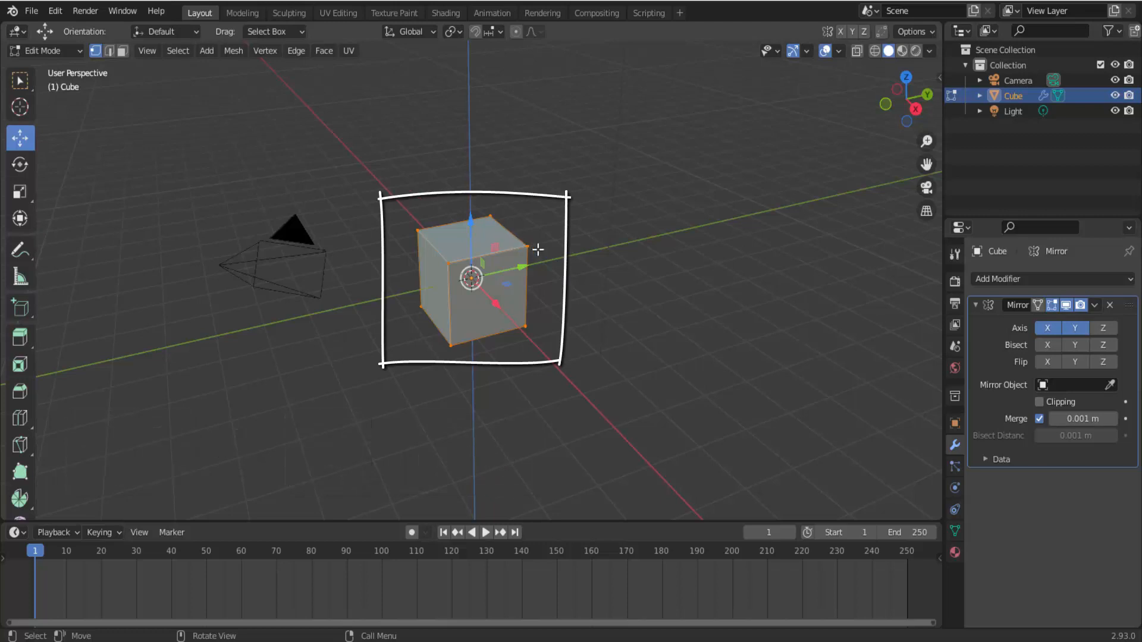
- Delete all the cube's vertices and add a Monkey mesh in their place
key(x)
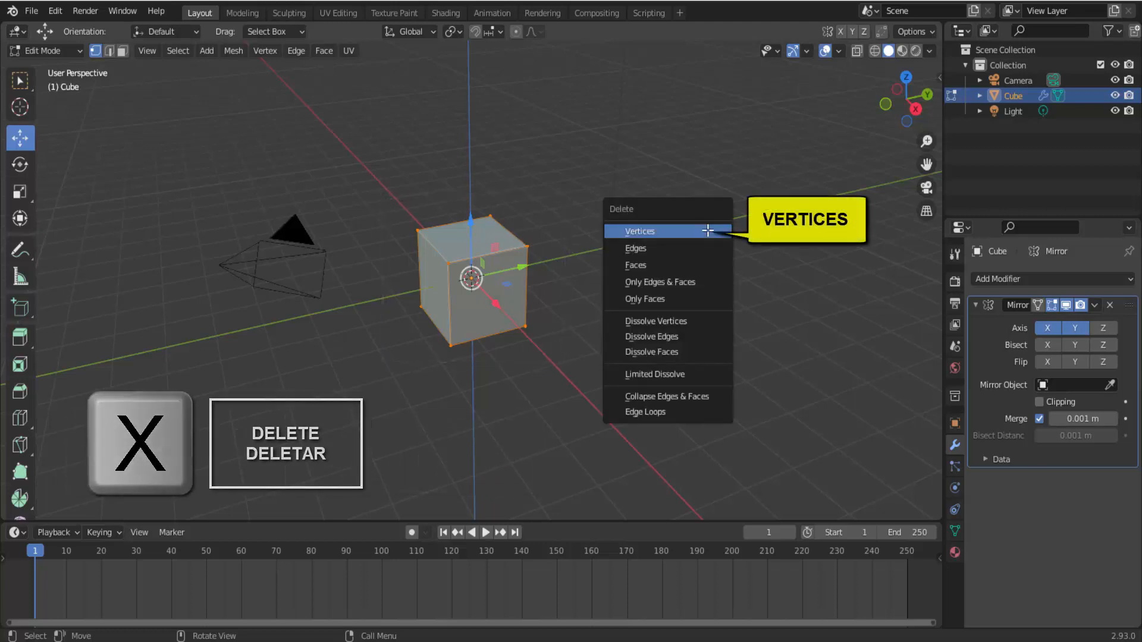
click(707, 231)
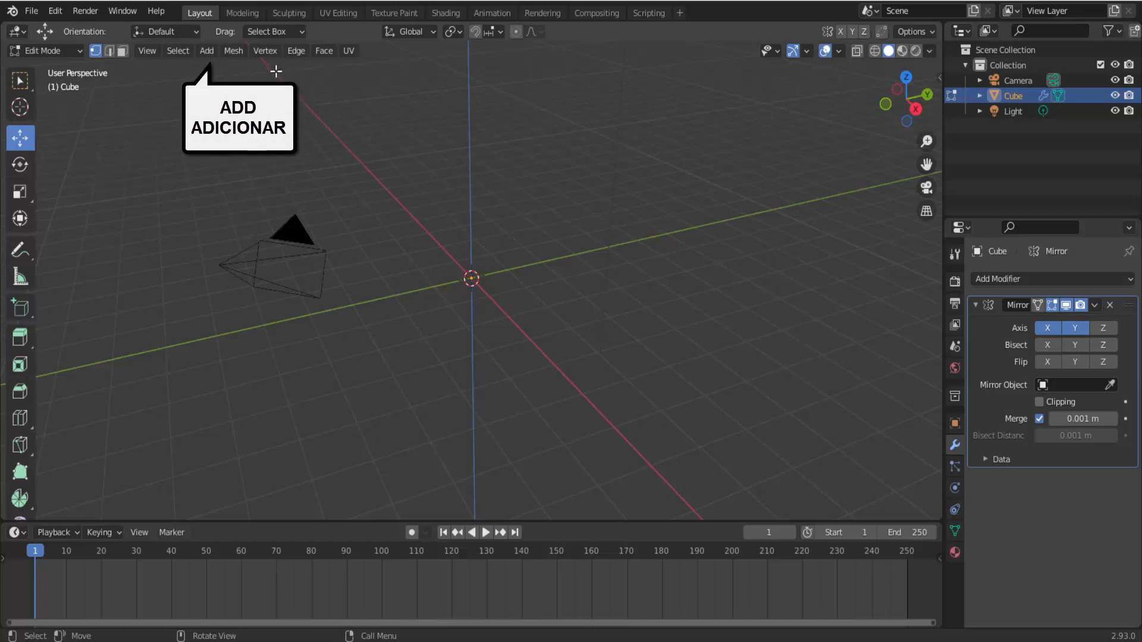
click(210, 52)
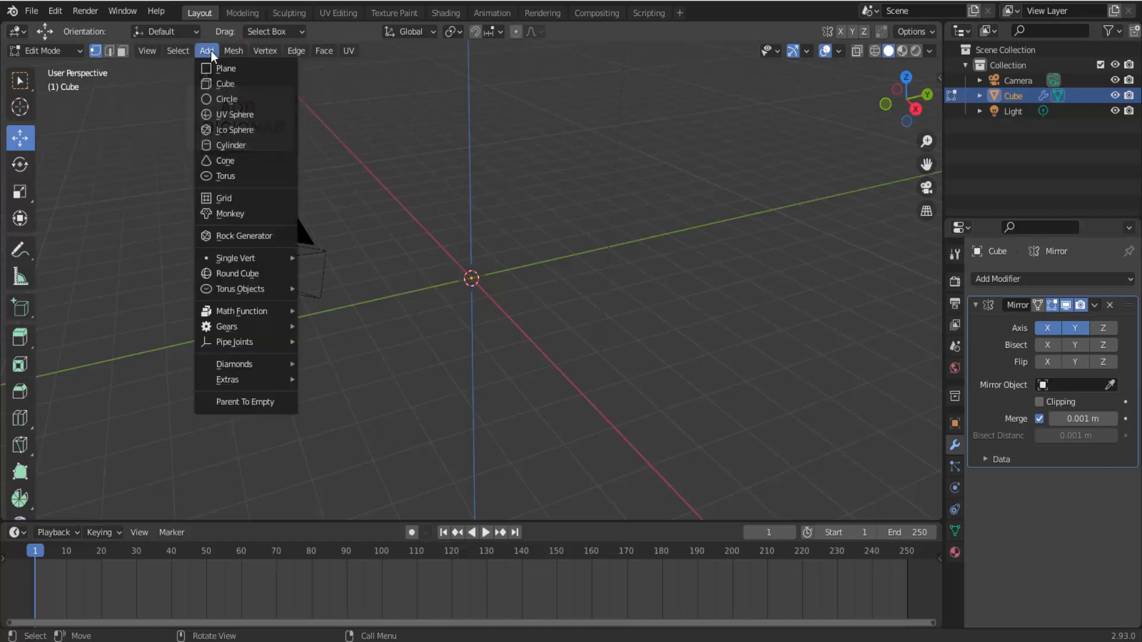
click(259, 213)
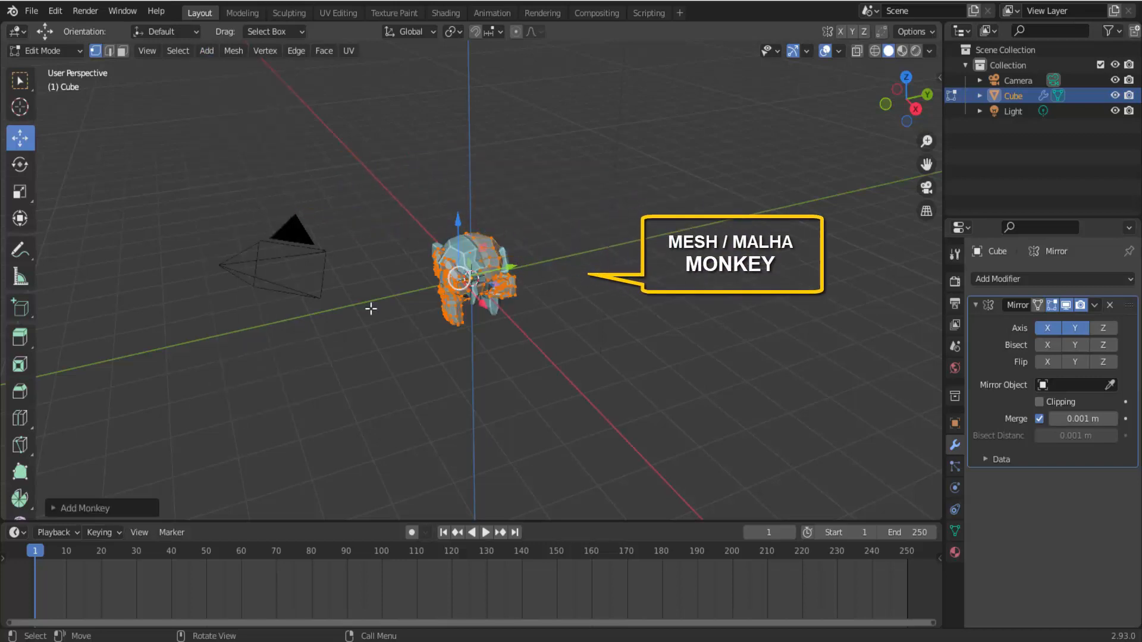
- Move the monkey mesh away from the origin, constraining the last move to the X axis, to preview its mirrored copies
scroll(515, 283, up, 4)
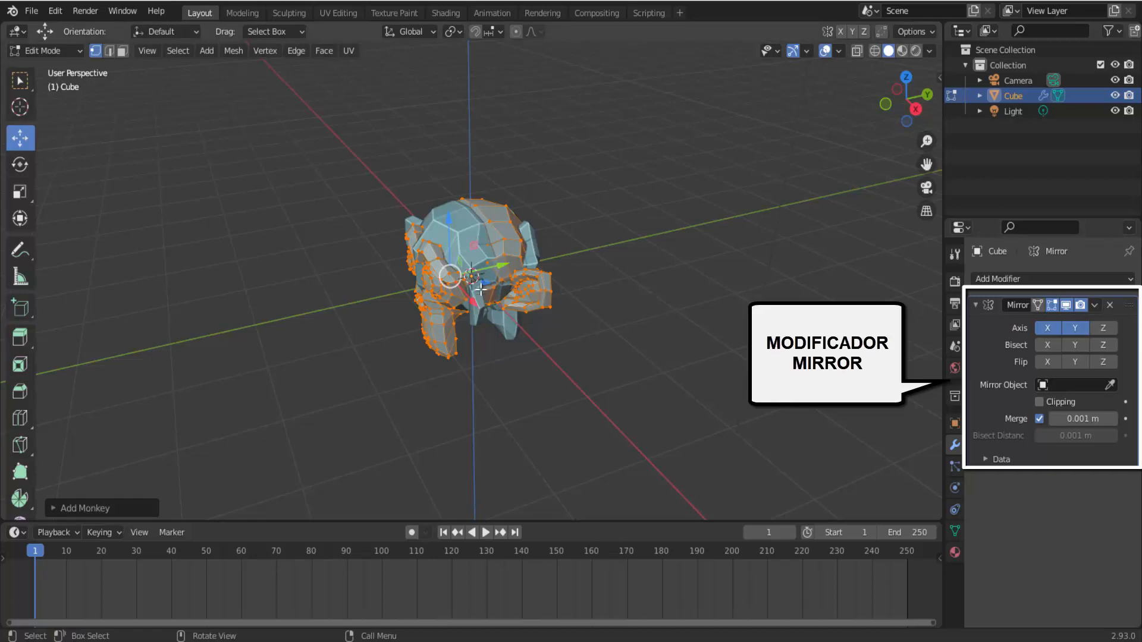
drag(504, 267, 618, 309)
scroll(619, 309, down, 1)
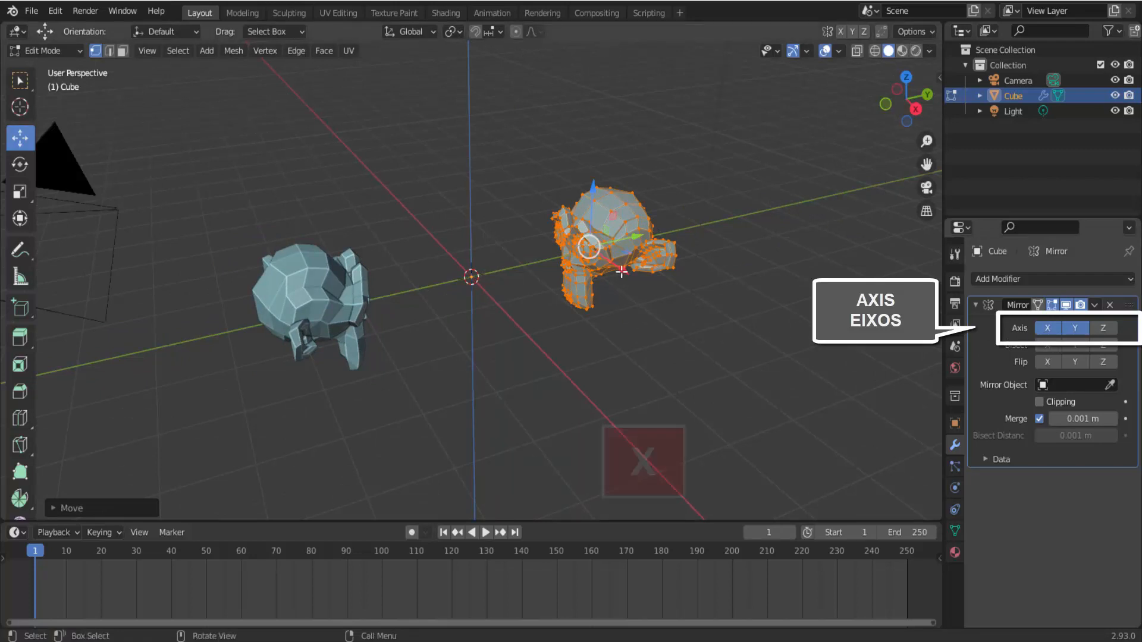
key(g)
key(x)
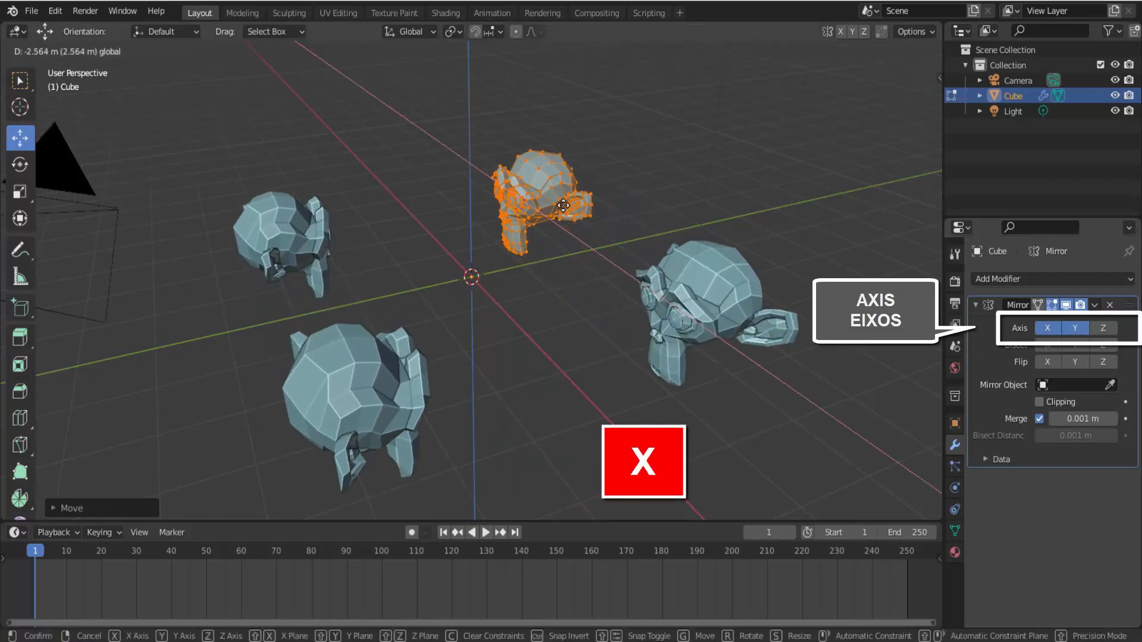
click(548, 232)
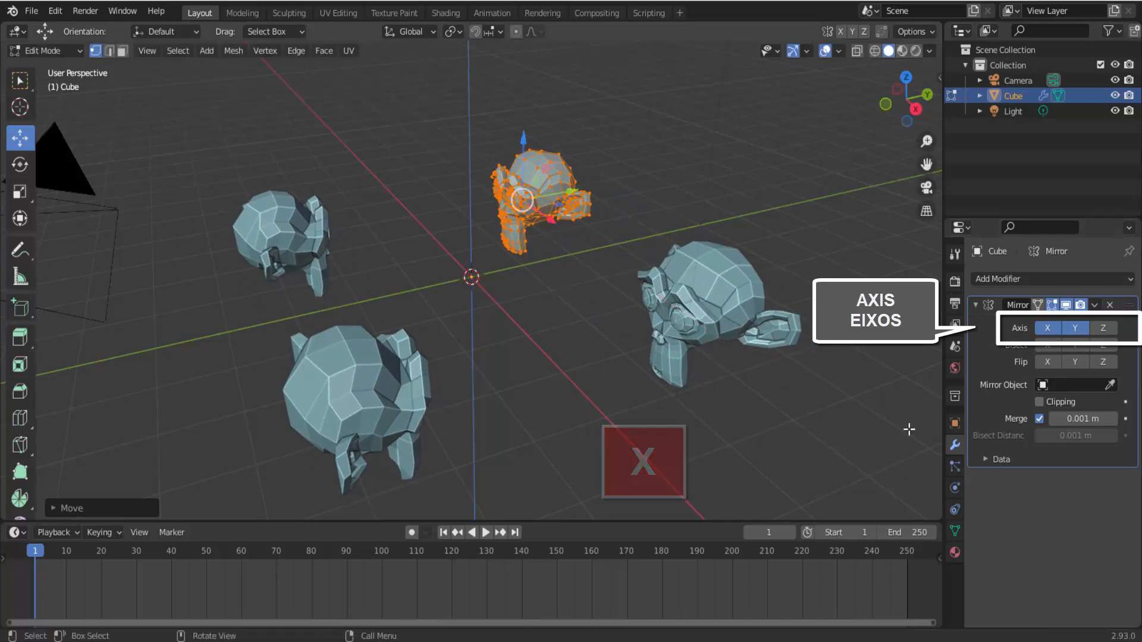
- Try moving the monkey mesh along Z and undo the move
drag(522, 131, 530, 164)
key(ctrl+z)
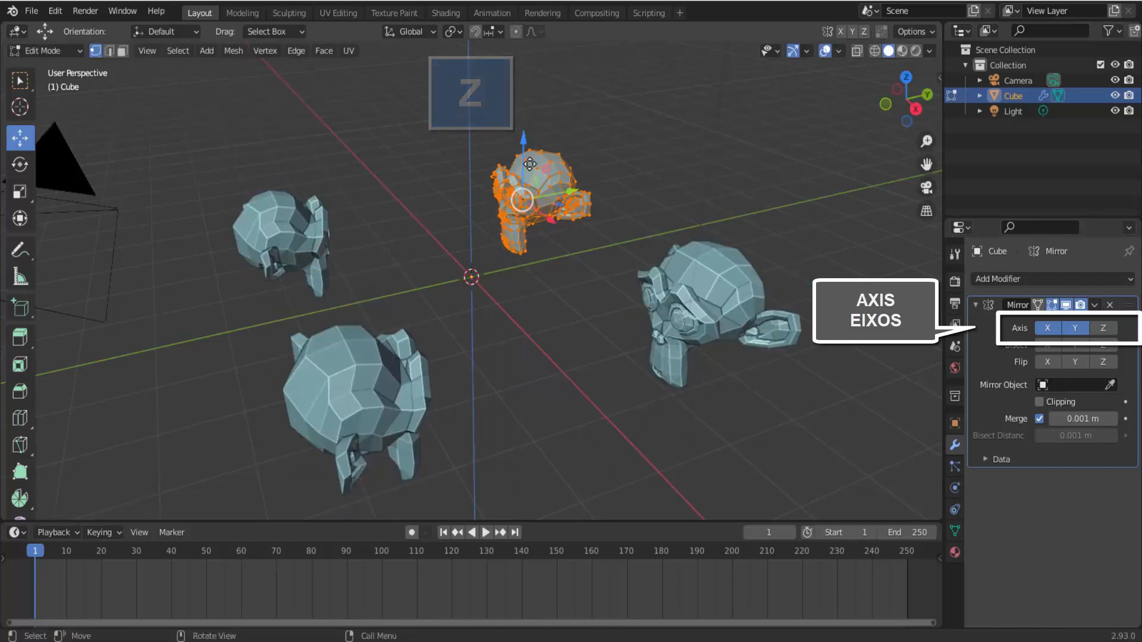
- Enable the Z mirror axis and move the monkey mesh to preview the mirror on all three axes
click(1103, 328)
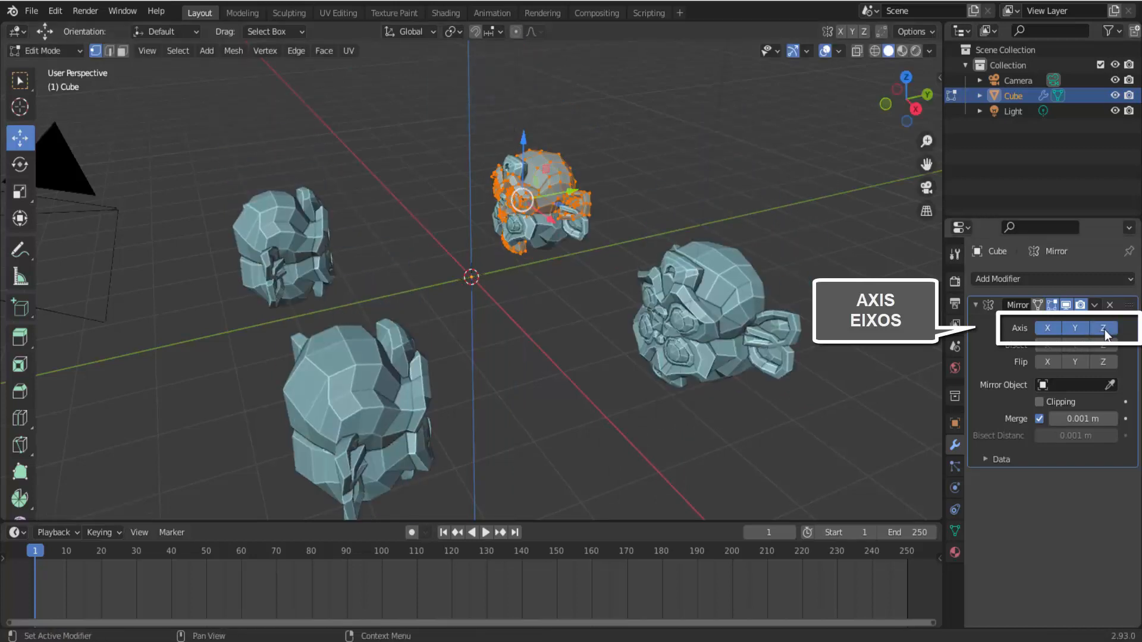
drag(523, 153, 597, 130)
scroll(662, 268, down, 3)
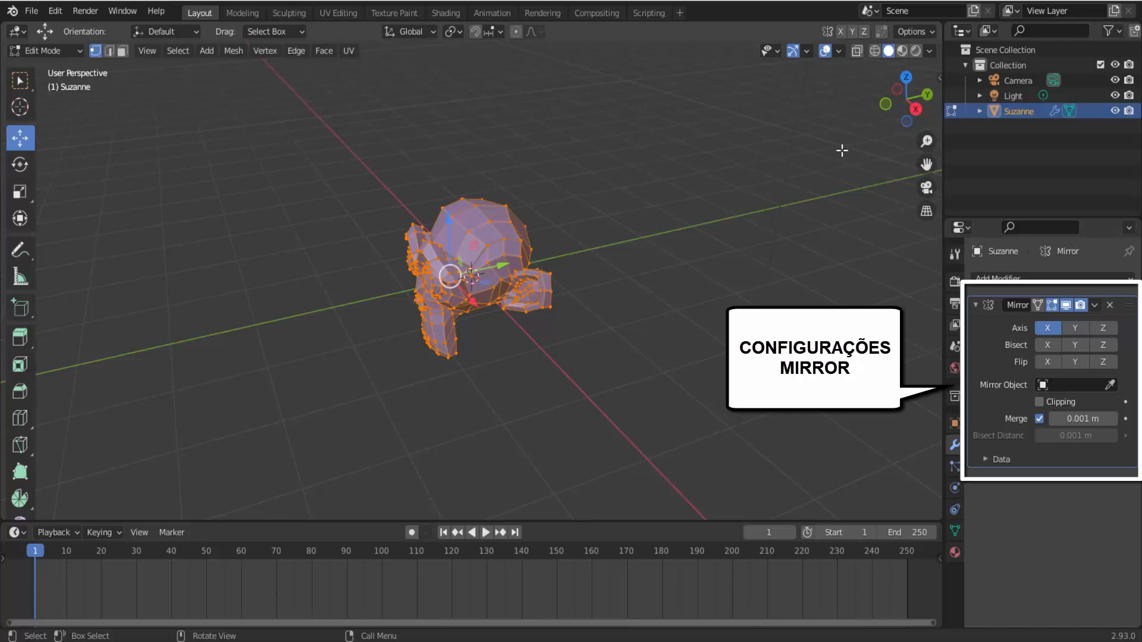
- Switch to front orthographic view and move the Suzanne mesh left along X
click(884, 107)
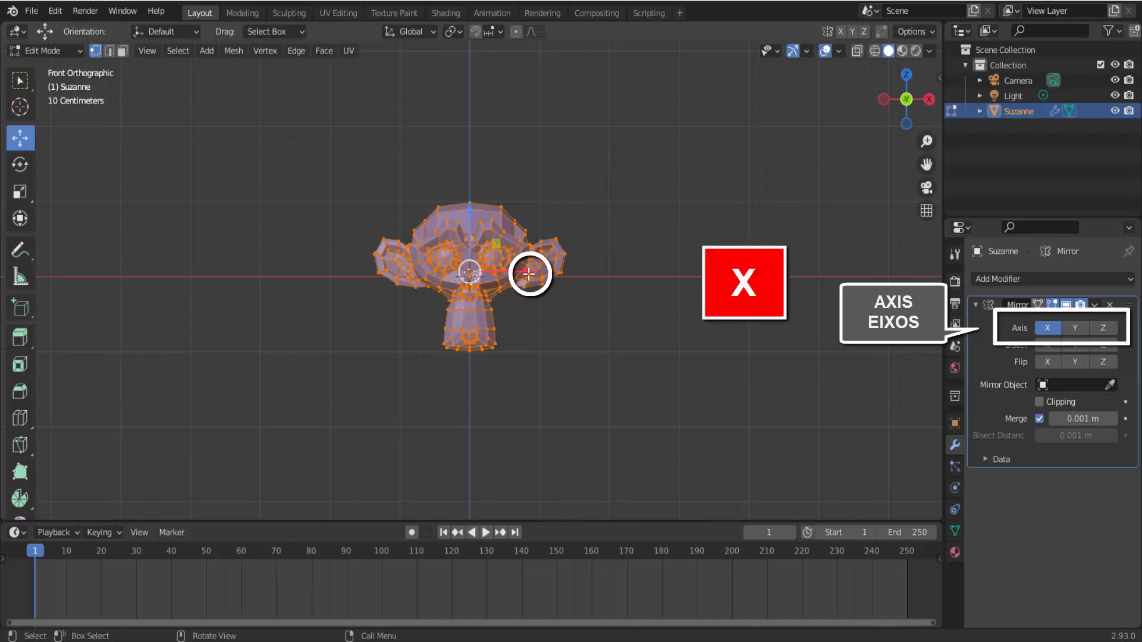
drag(522, 273, 342, 270)
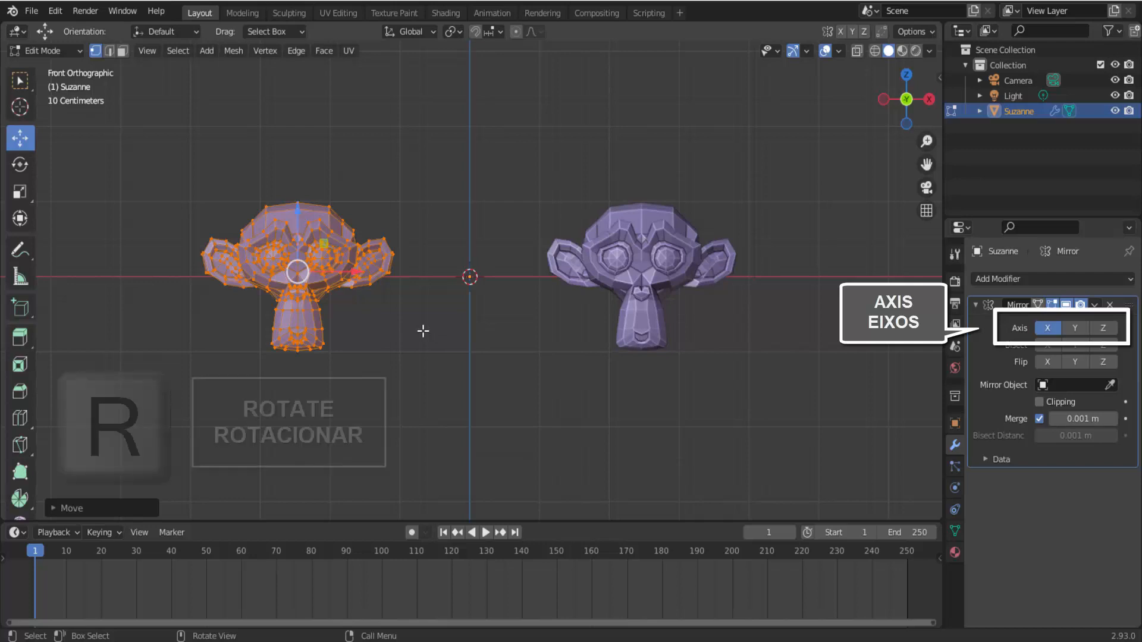
- Preview rotating and scaling the monkey mesh, cancelling each transform
key(r)
right_click(354, 394)
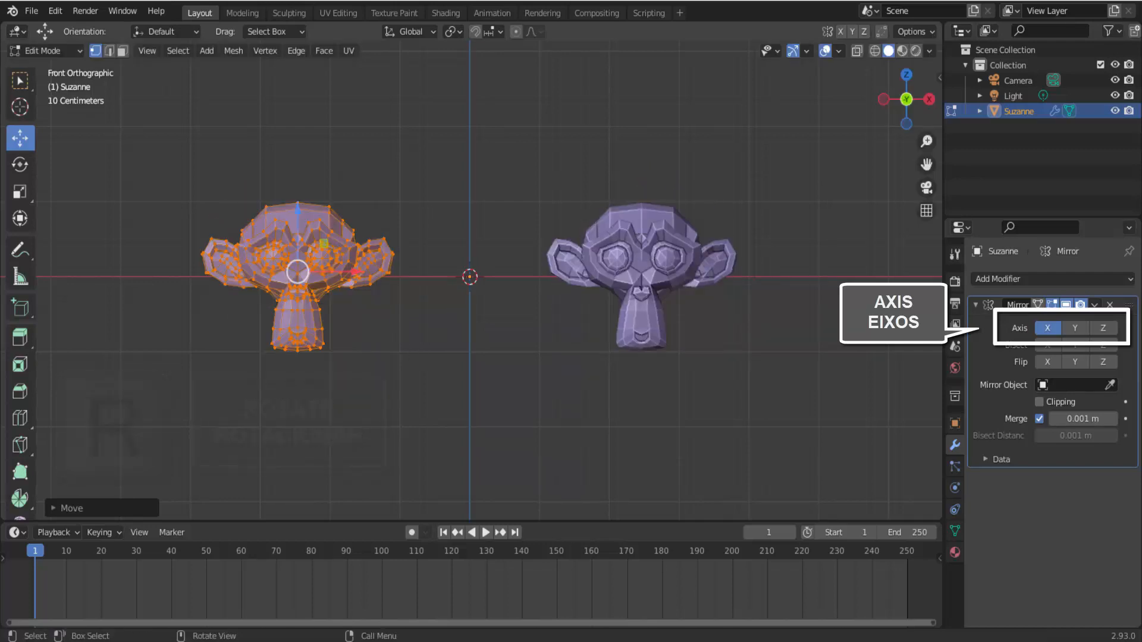
key(s)
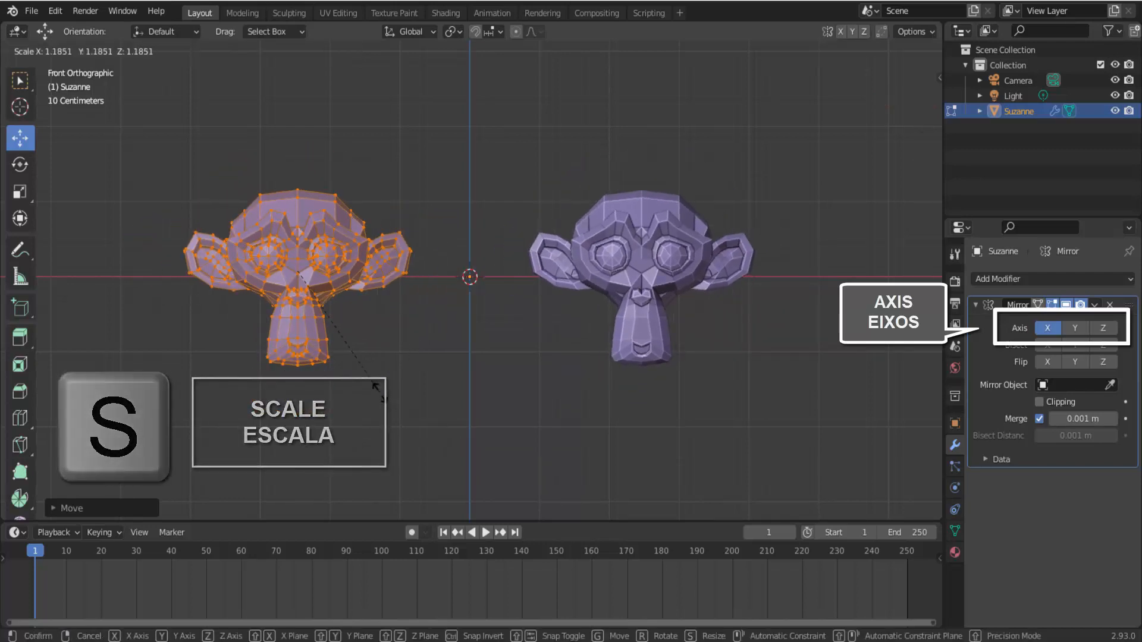
key(g)
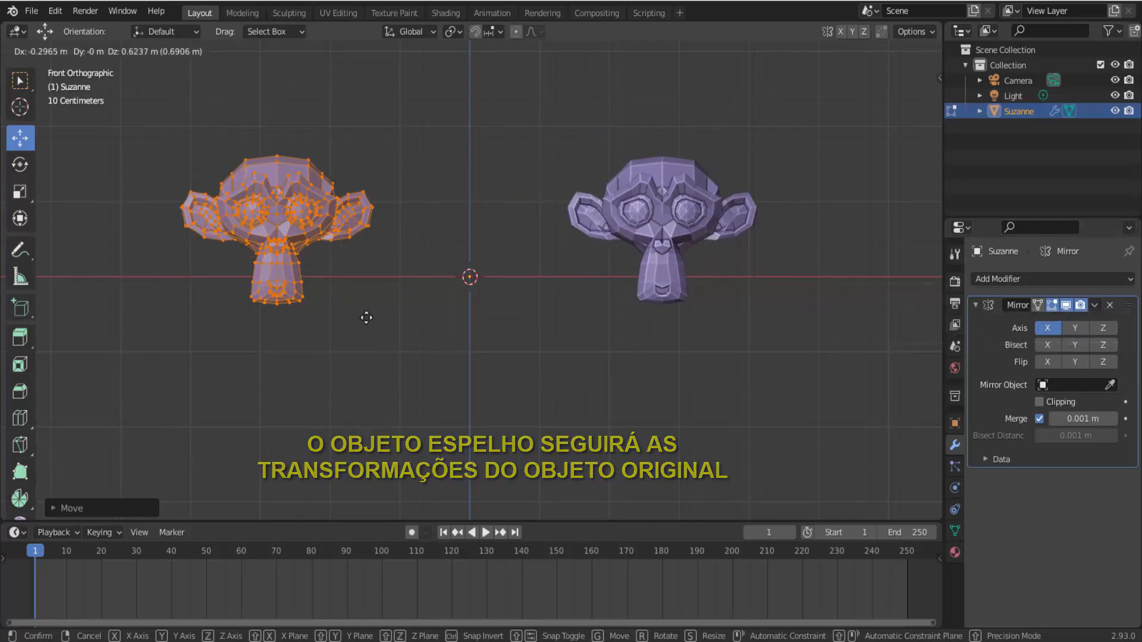
key(Escape)
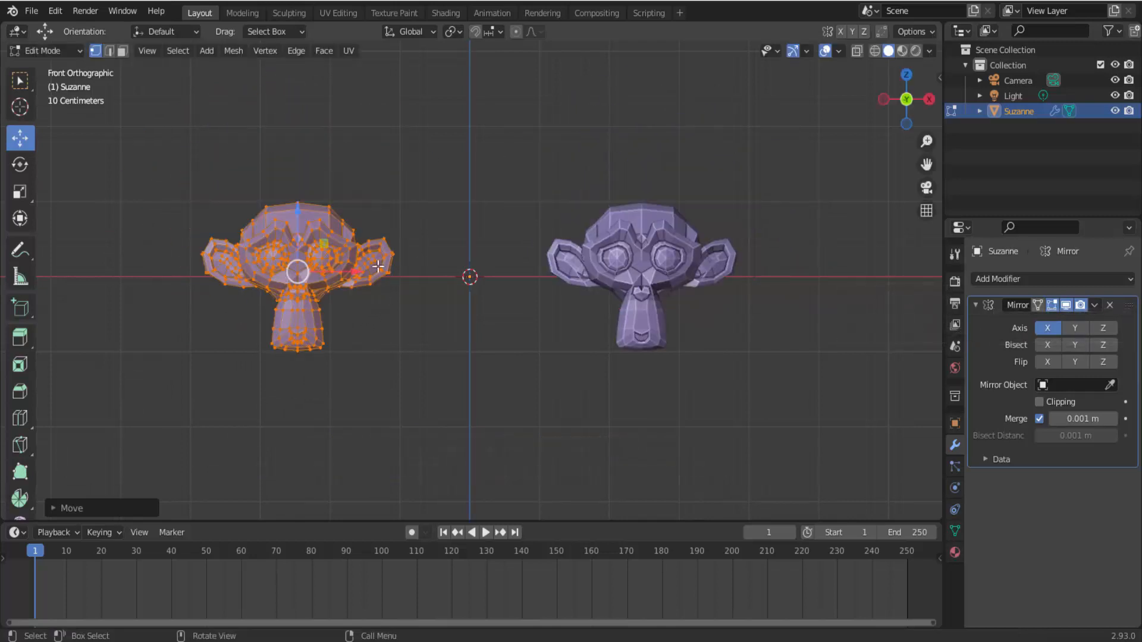
- Enable Clipping on the Mirror modifier and move the monkey mesh toward the mirror plane
drag(357, 272, 392, 231)
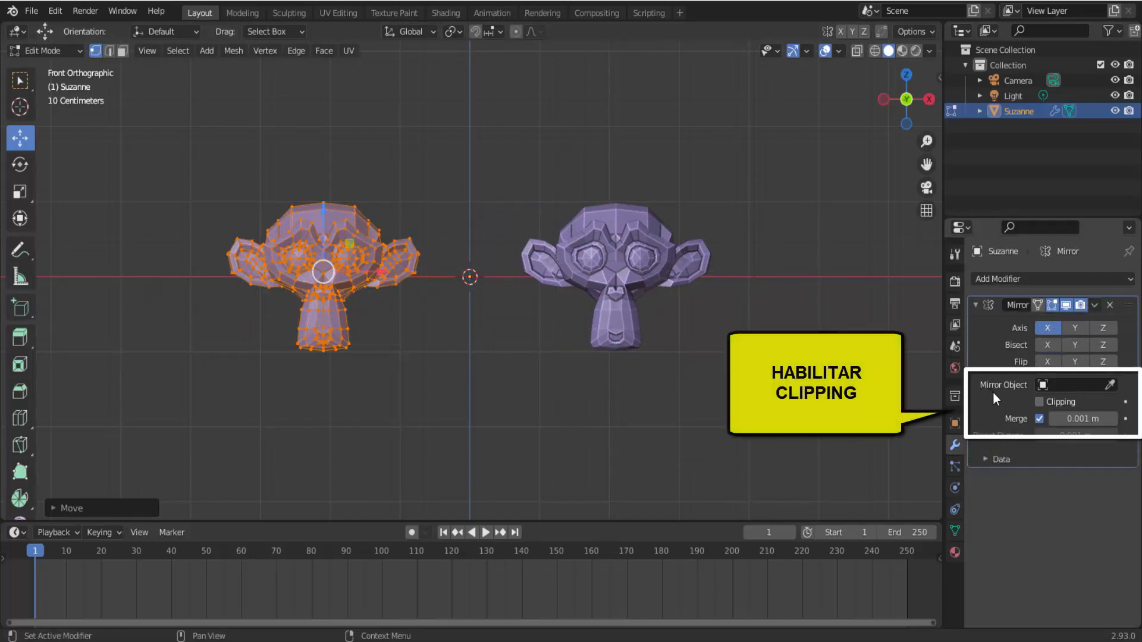
click(1037, 403)
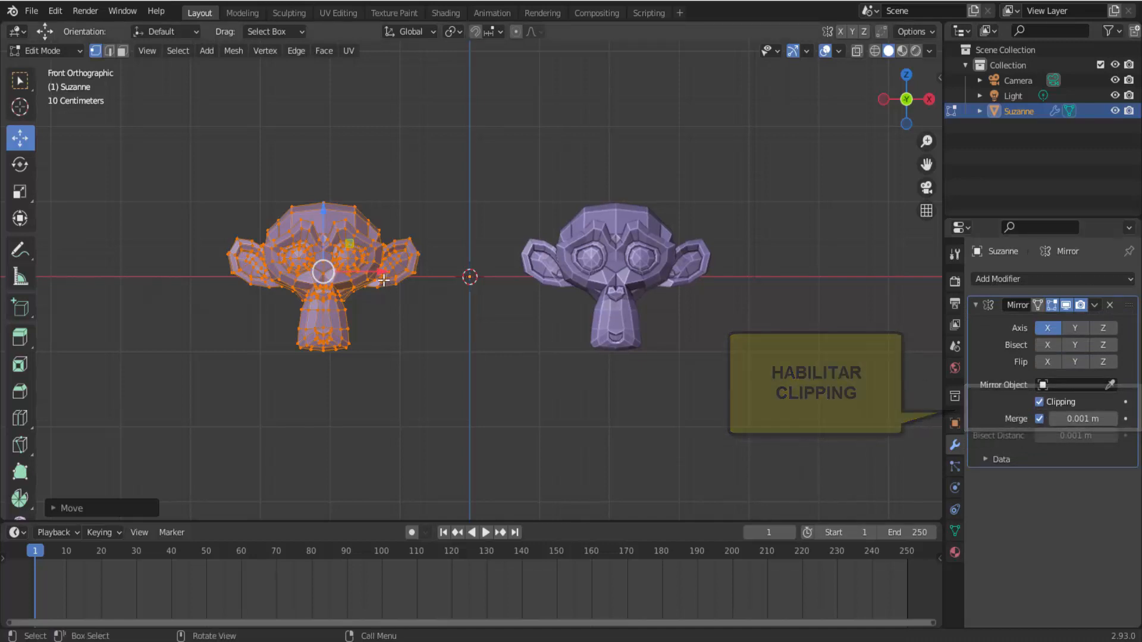
drag(386, 274, 779, 353)
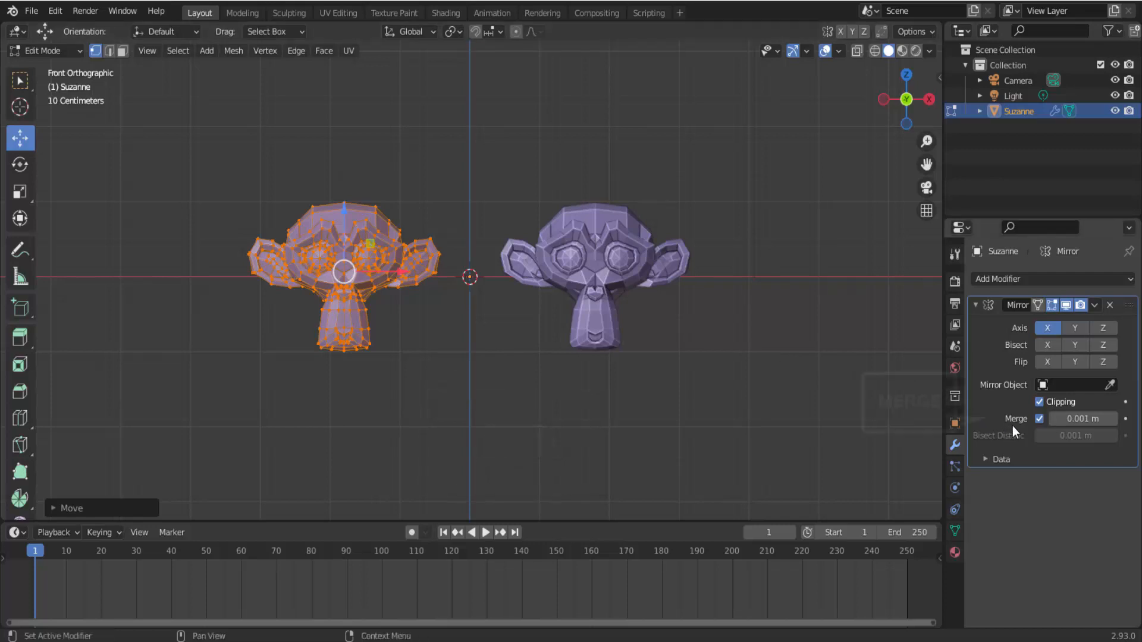
- Set the Mirror modifier's Merge distance to 0 m and nudge the monkey mesh
click(1083, 420)
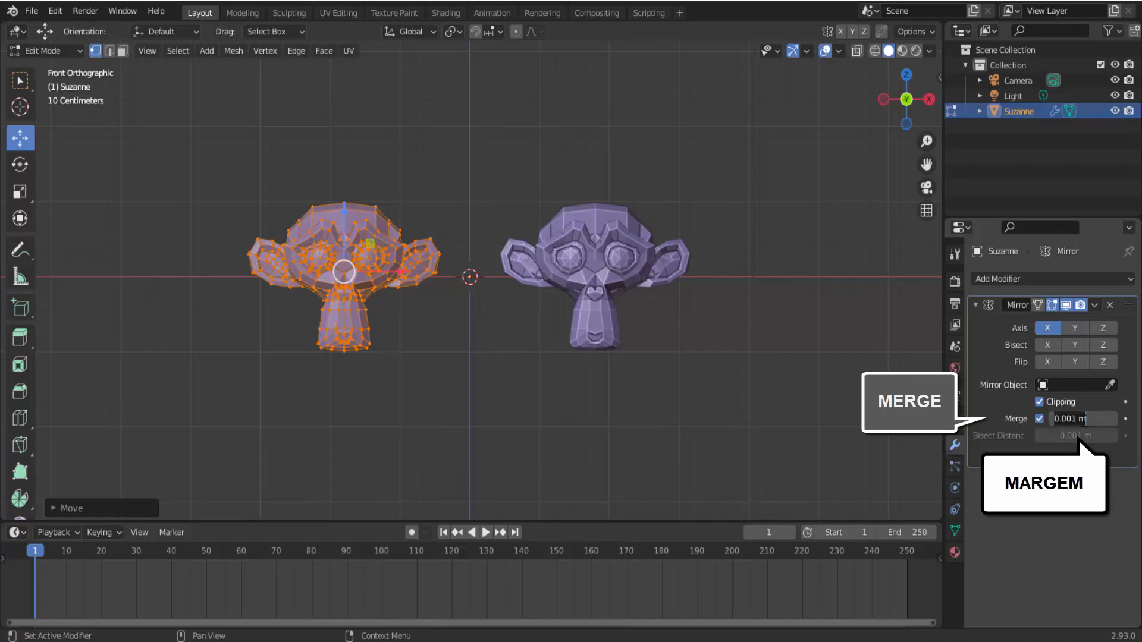
key(Return)
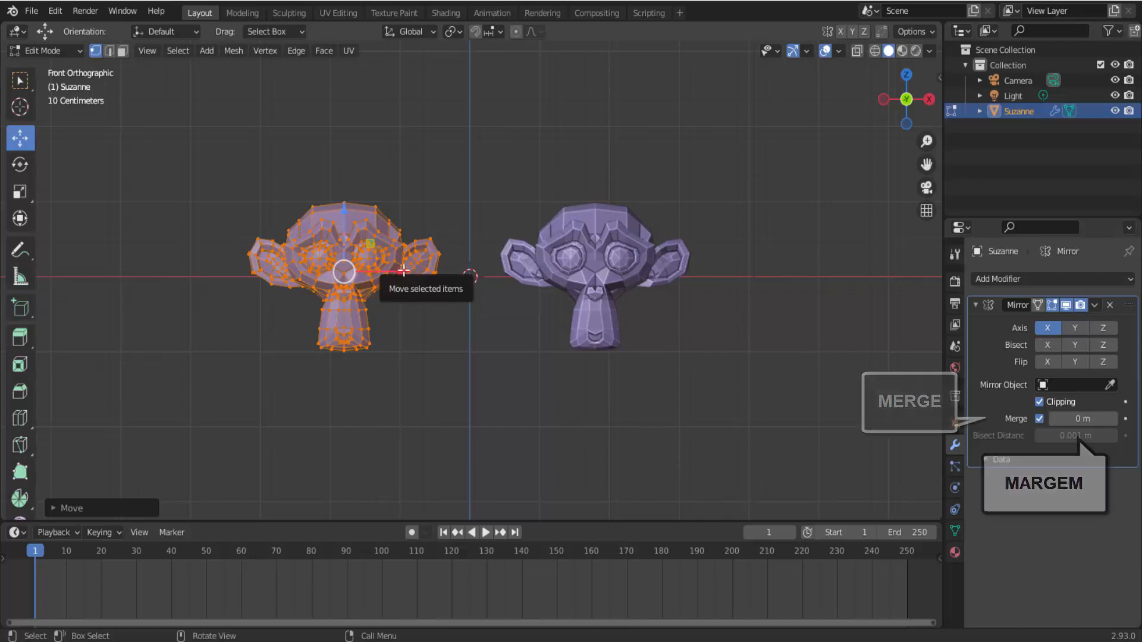
drag(400, 272, 378, 254)
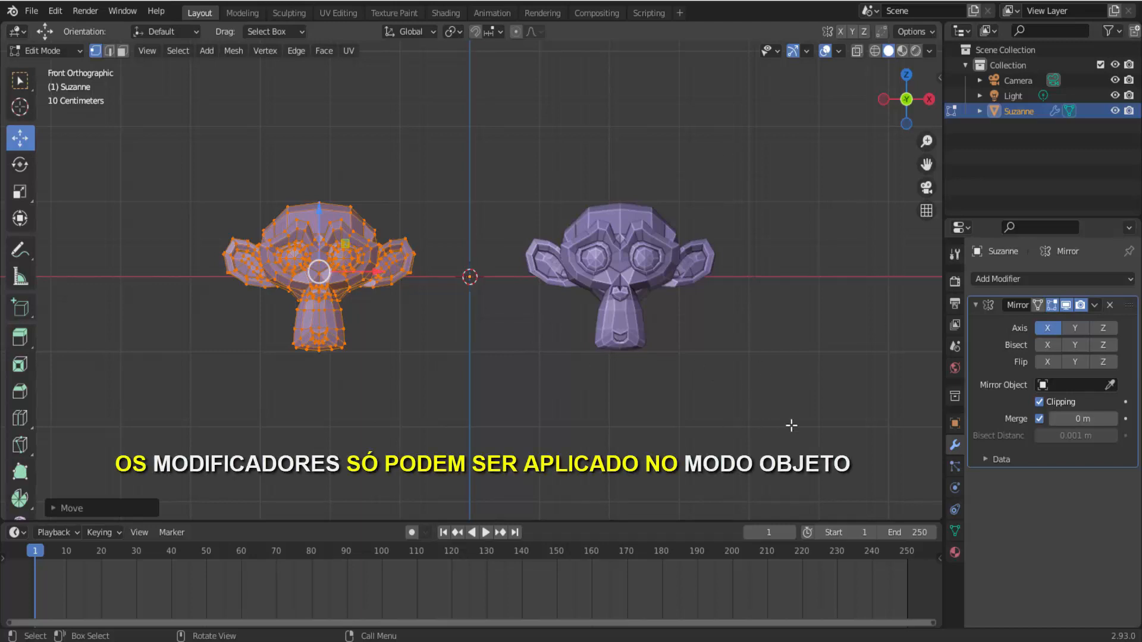
- Switch to Object Mode and apply the Mirror modifier to the Suzanne object
click(53, 52)
click(49, 68)
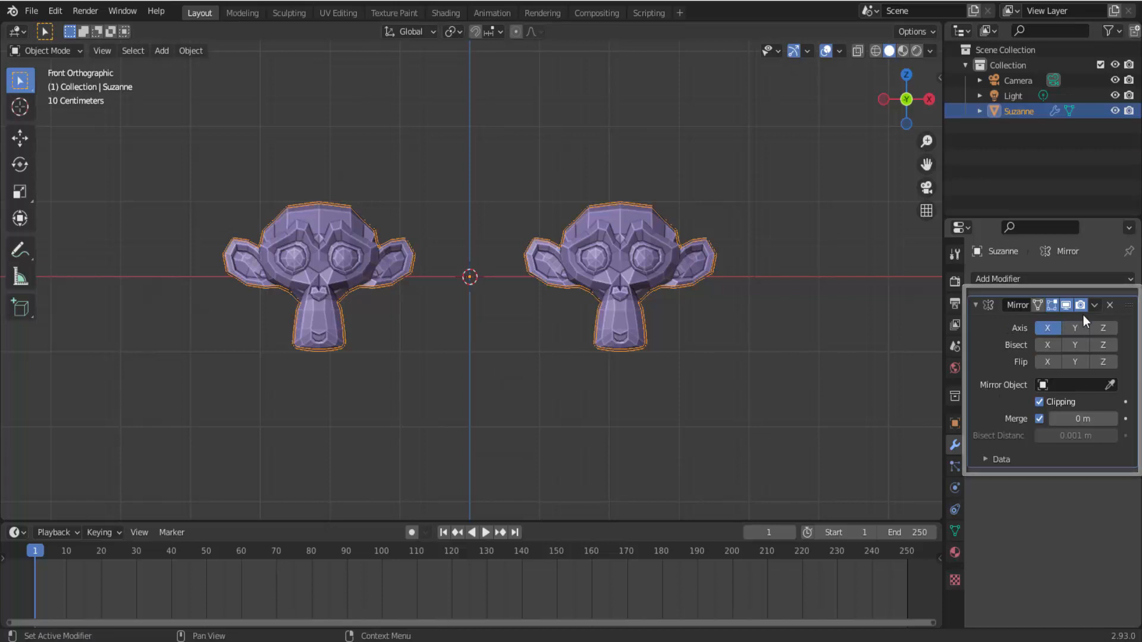
click(1098, 308)
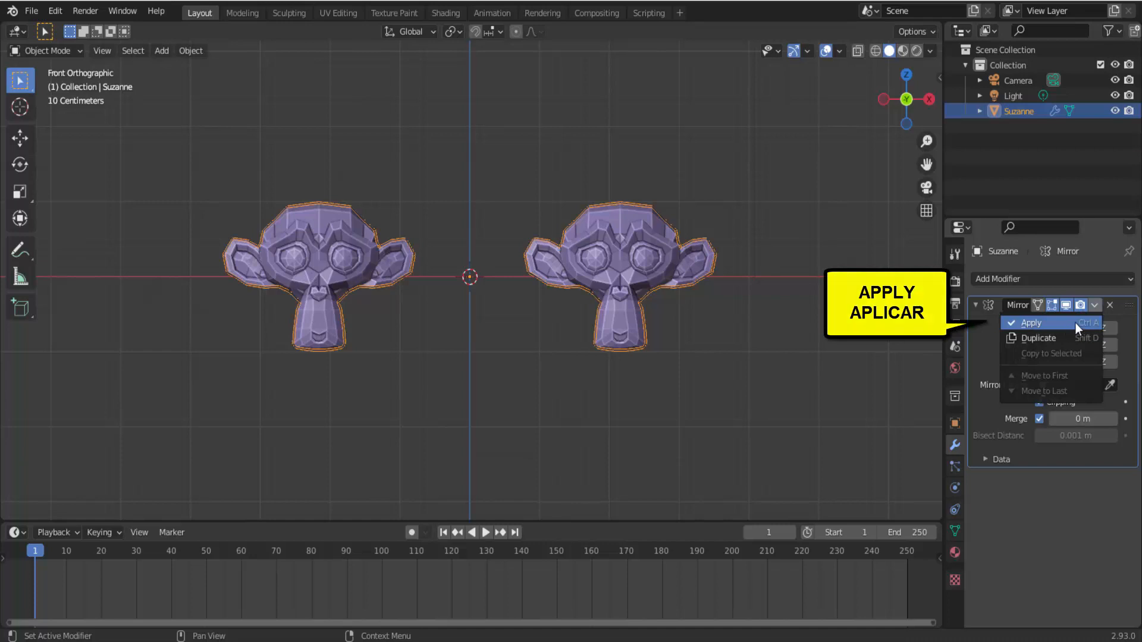
click(1075, 323)
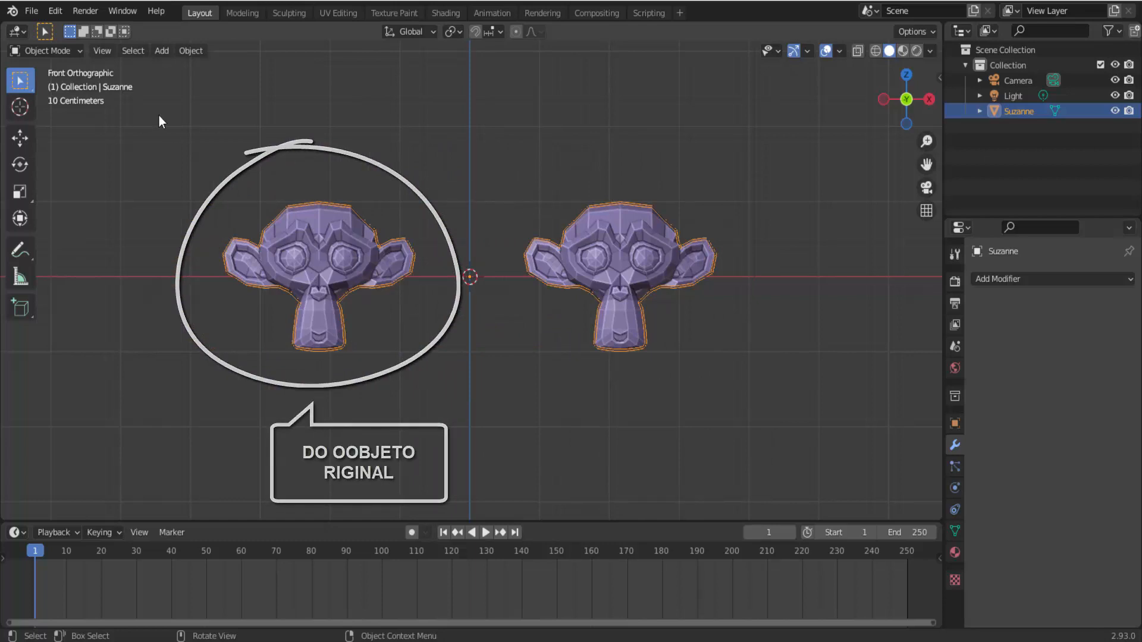
- In Edit Mode, select the mirrored monkey's linked geometry and separate the selection into its own object
click(63, 52)
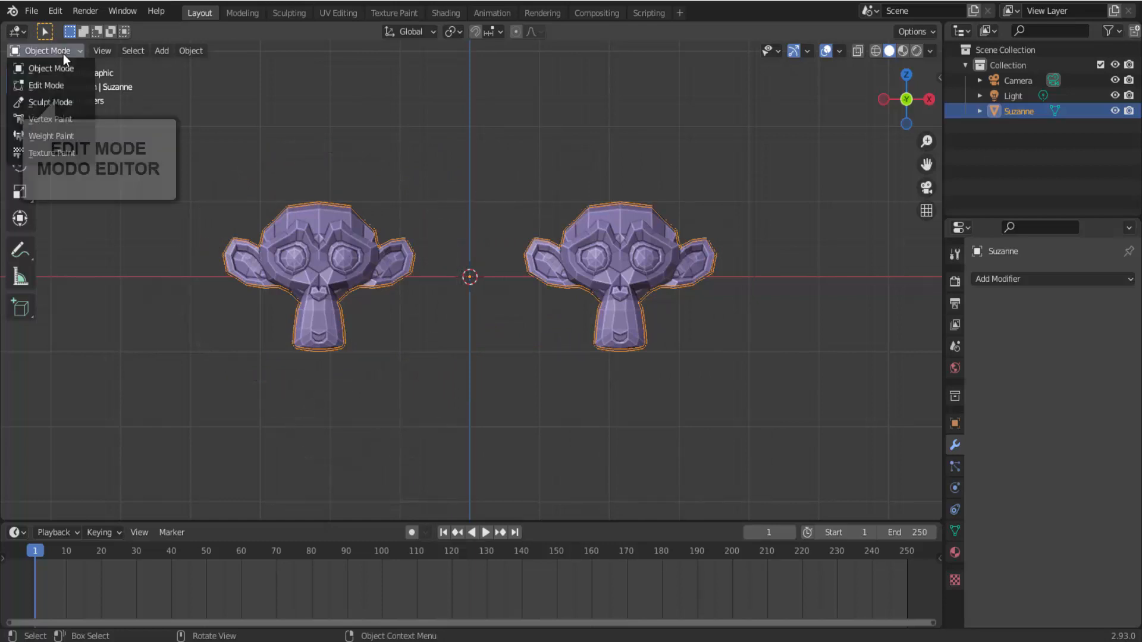
click(63, 86)
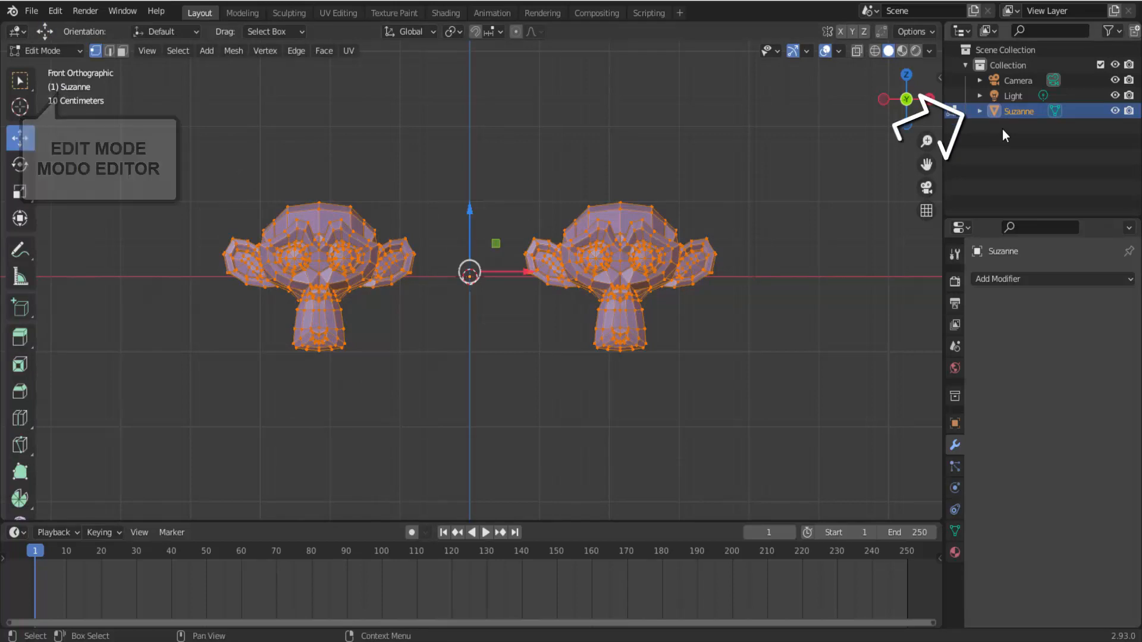
click(661, 146)
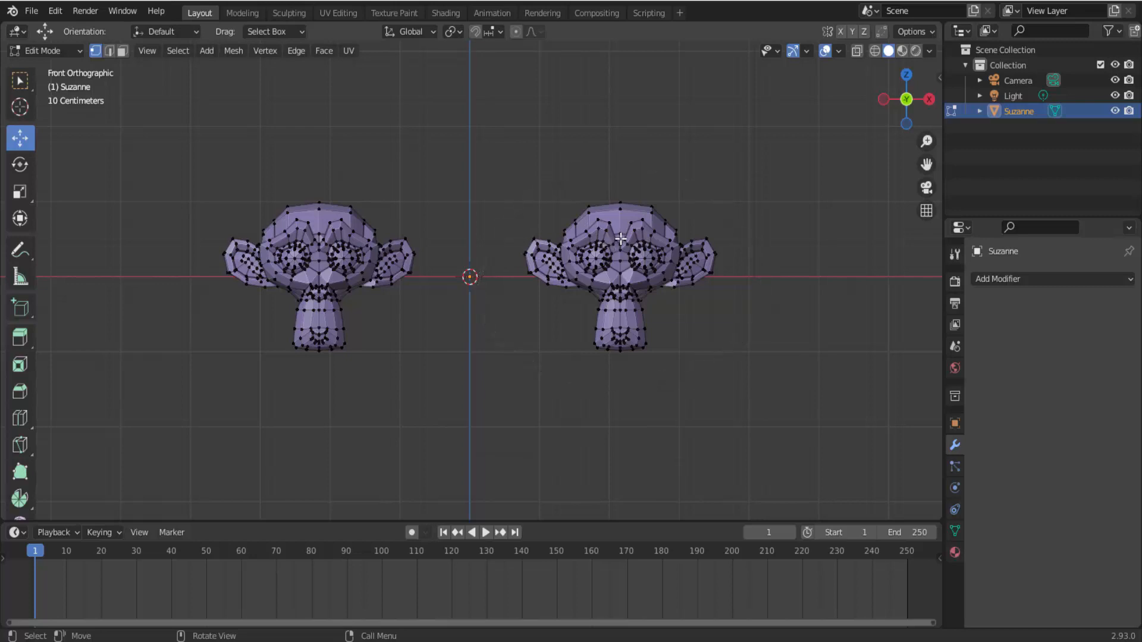
key(l)
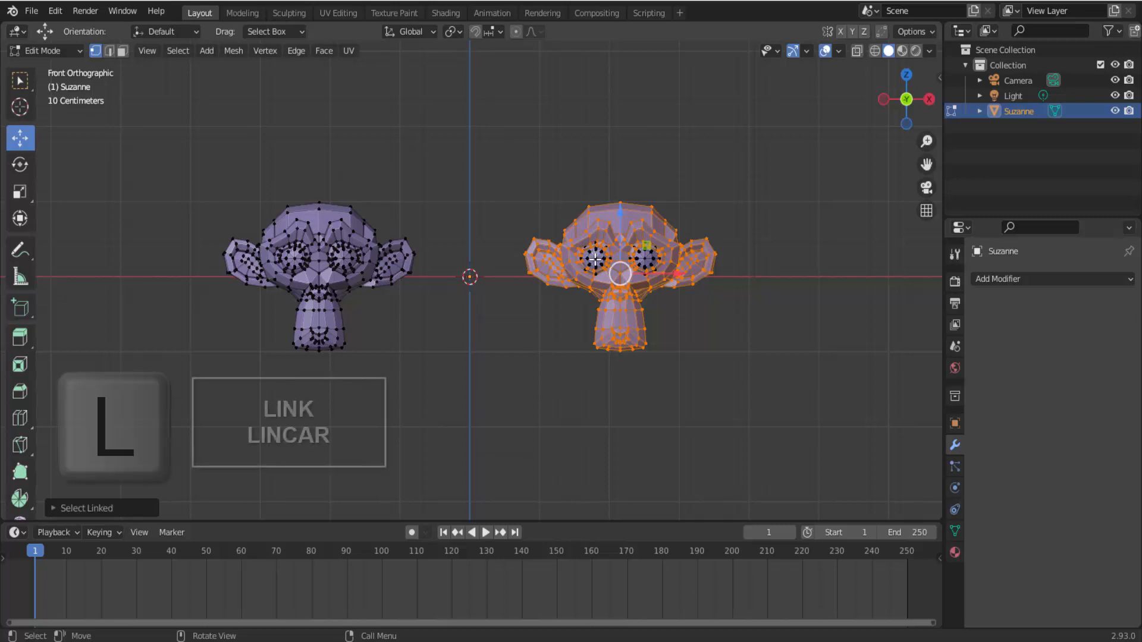
key(l)
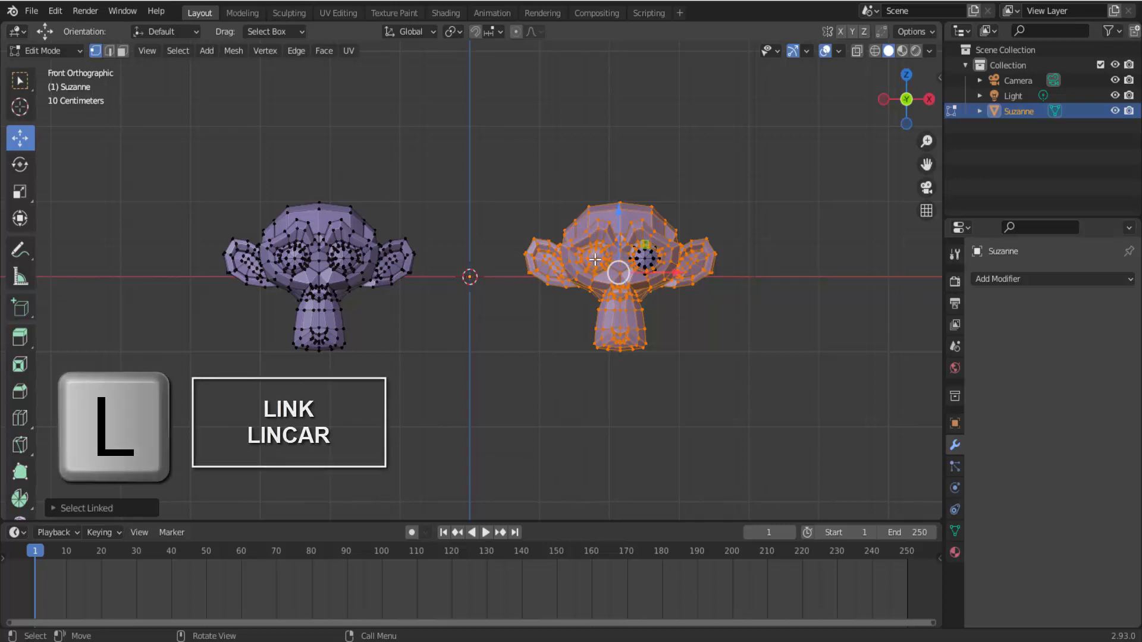
key(l)
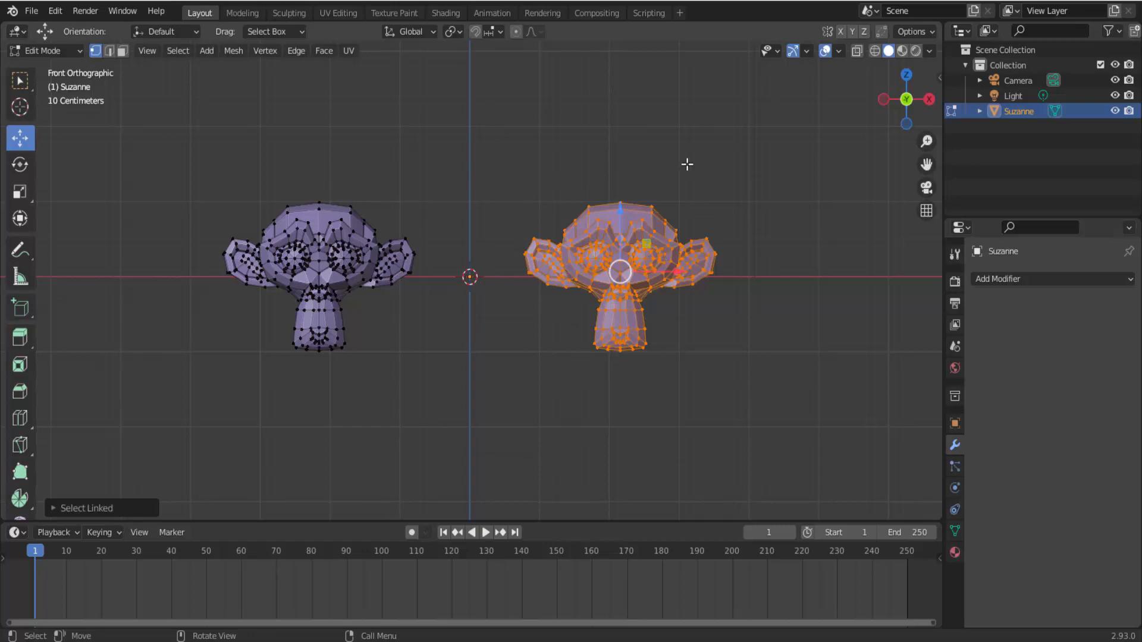
key(p)
click(717, 187)
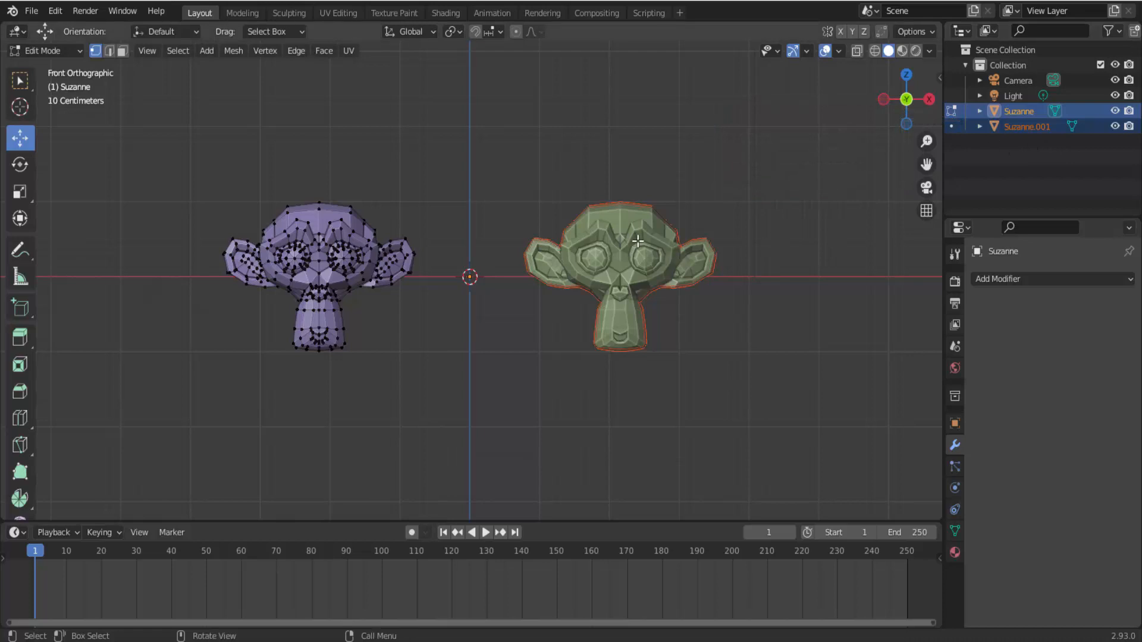
- Select the separated Suzanne.001 object and switch it into Edit Mode
click(1026, 126)
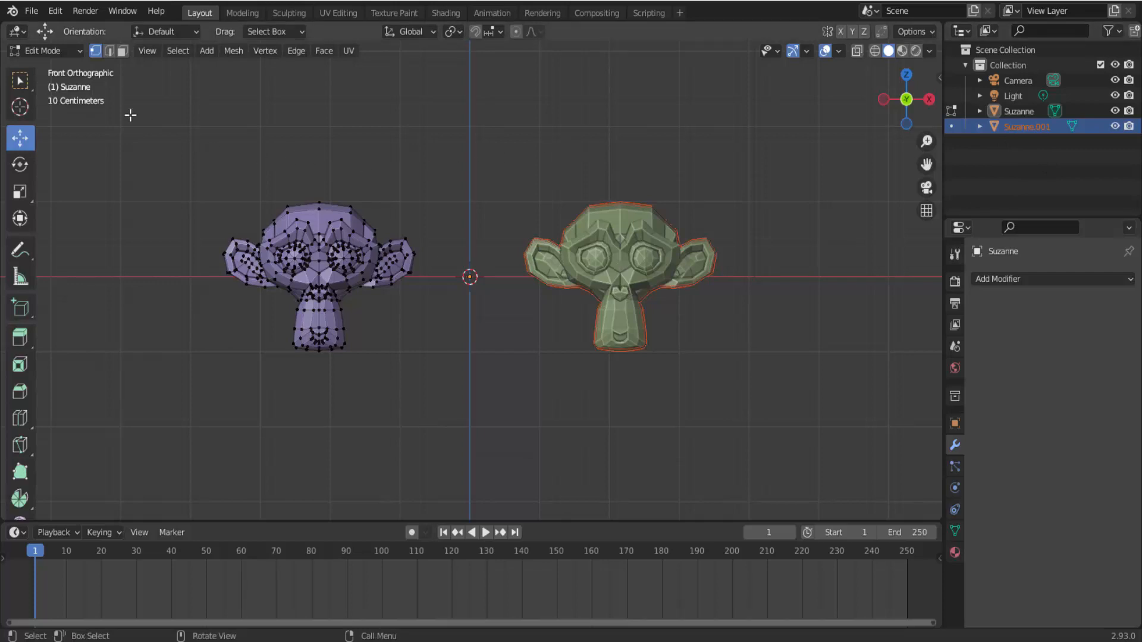
click(76, 52)
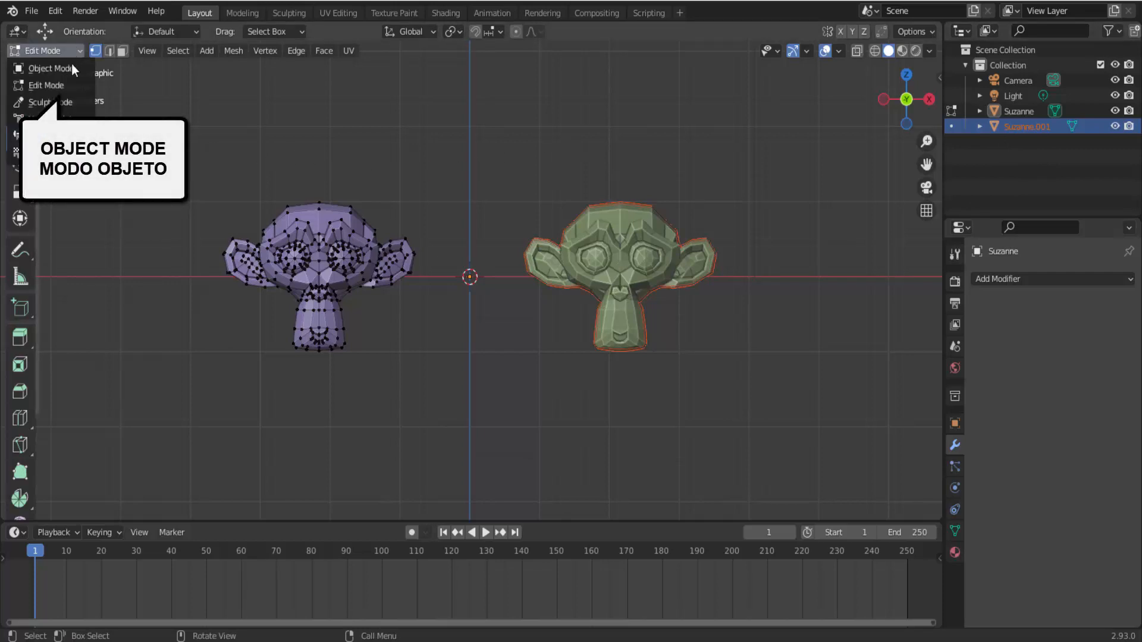
click(54, 69)
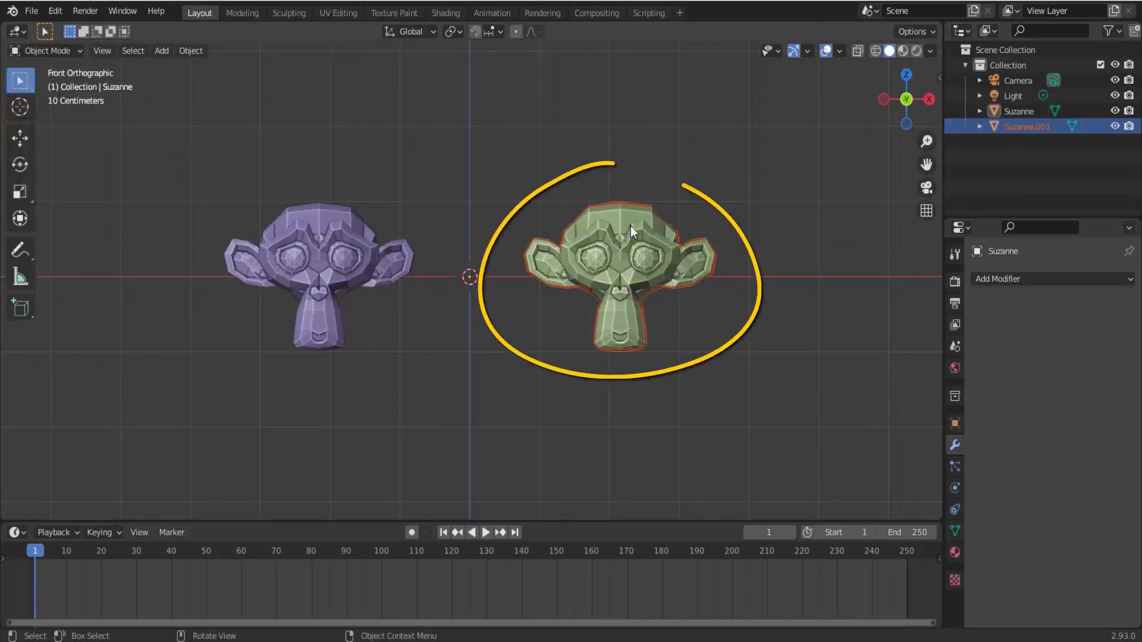
click(631, 226)
click(58, 51)
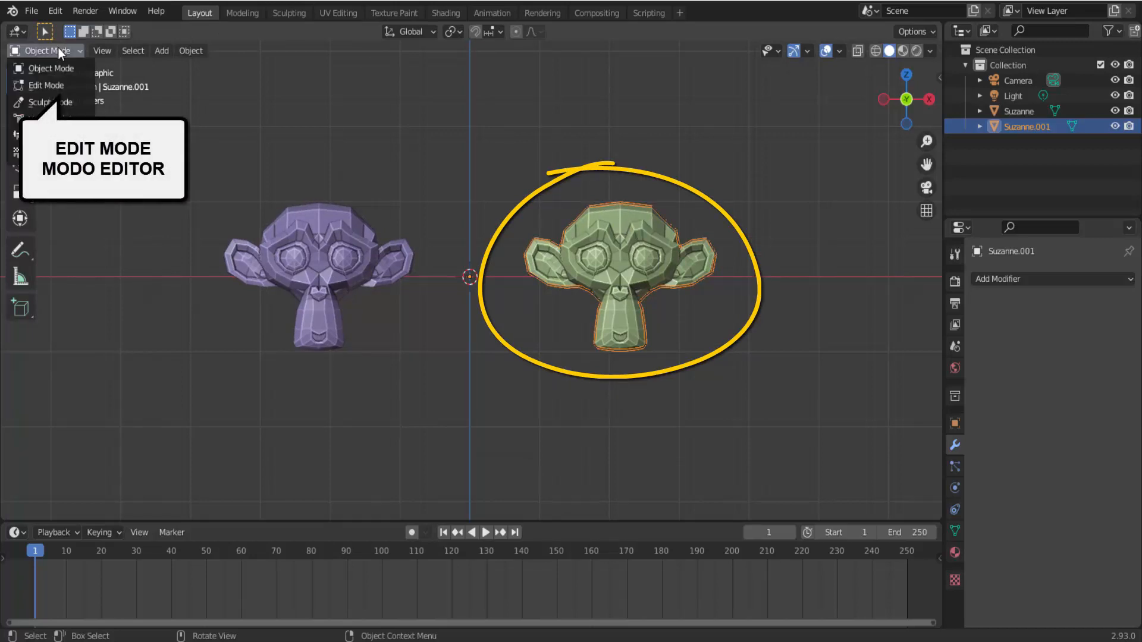
click(52, 84)
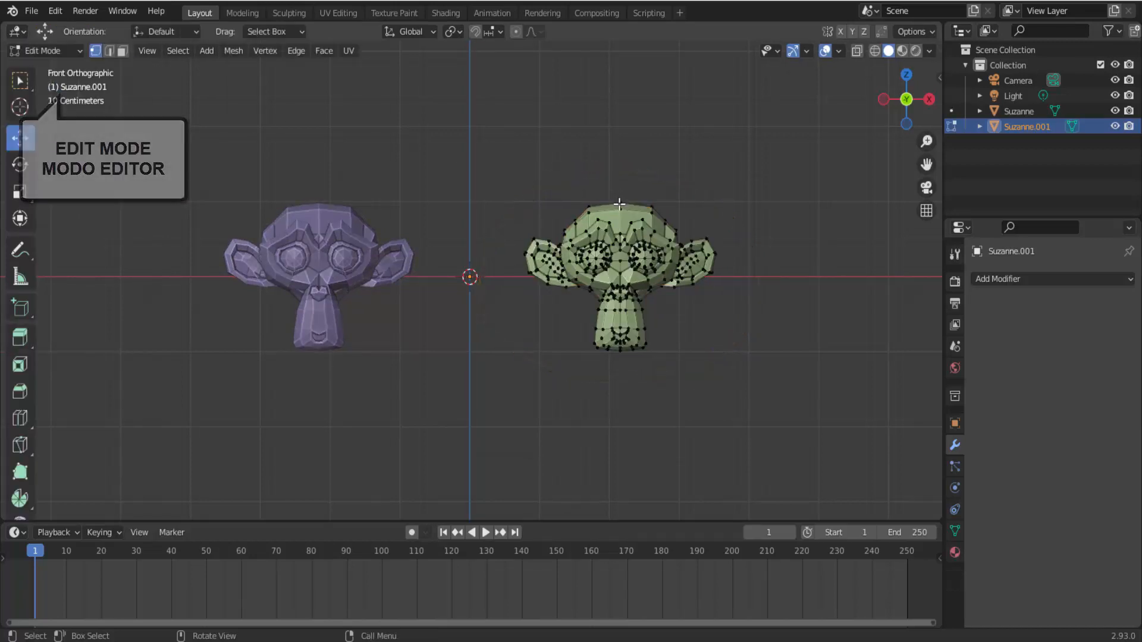
- Try moving a vertex of the separated monkey, cancel it, and leave Edit Mode
click(618, 207)
drag(621, 209, 651, 175)
right_click(650, 176)
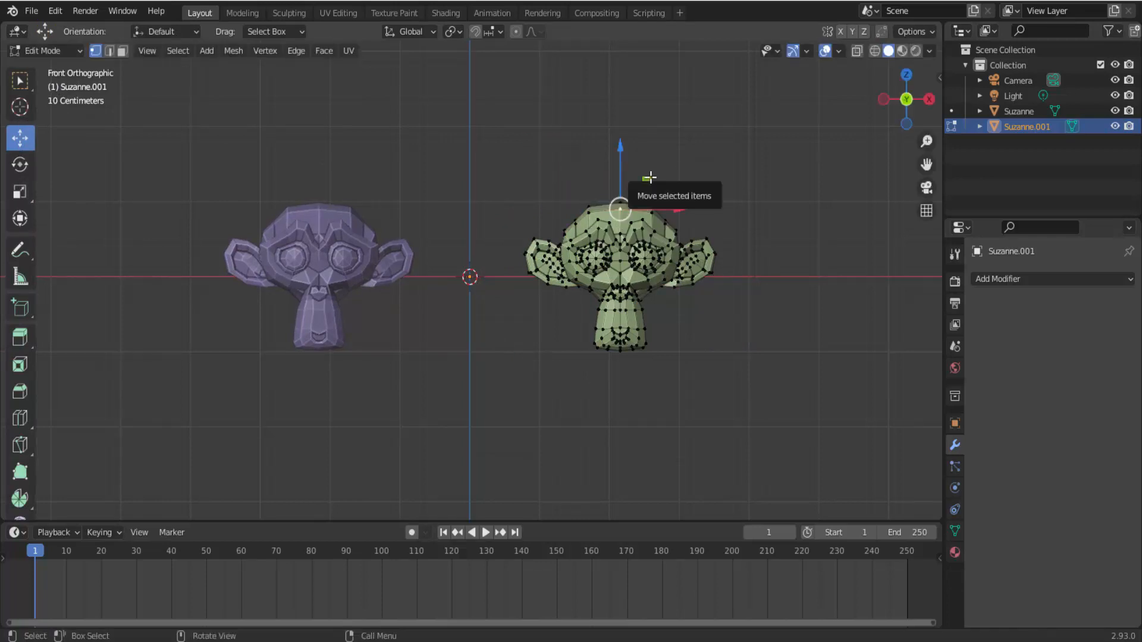
key(Tab)
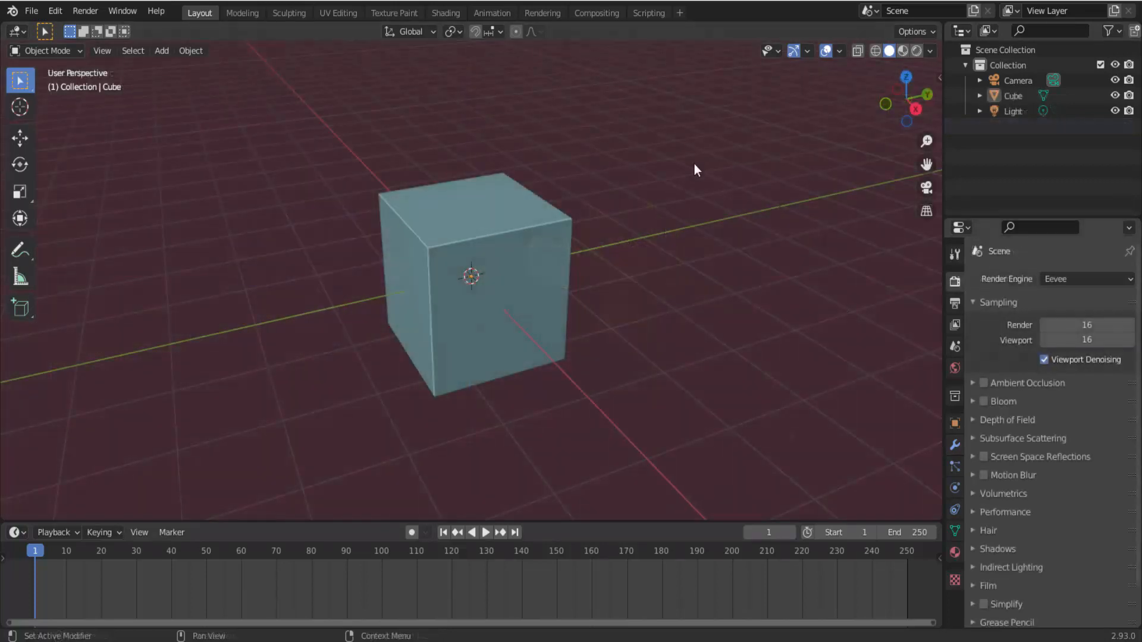
- Select the cube and add a Mirror modifier to it
click(504, 232)
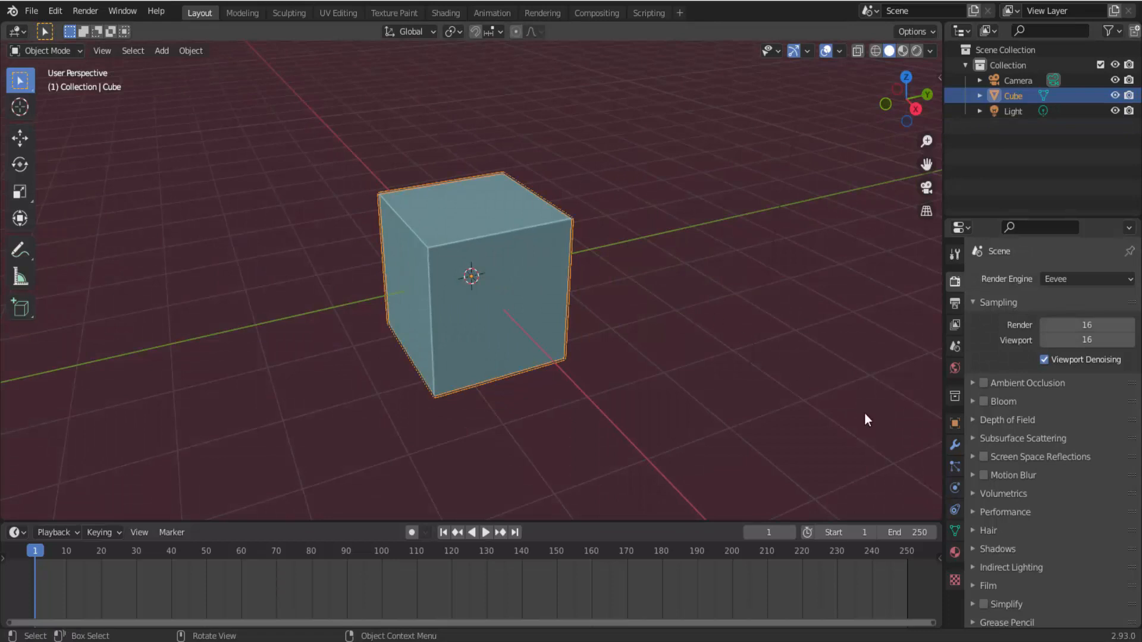
click(955, 444)
click(1004, 279)
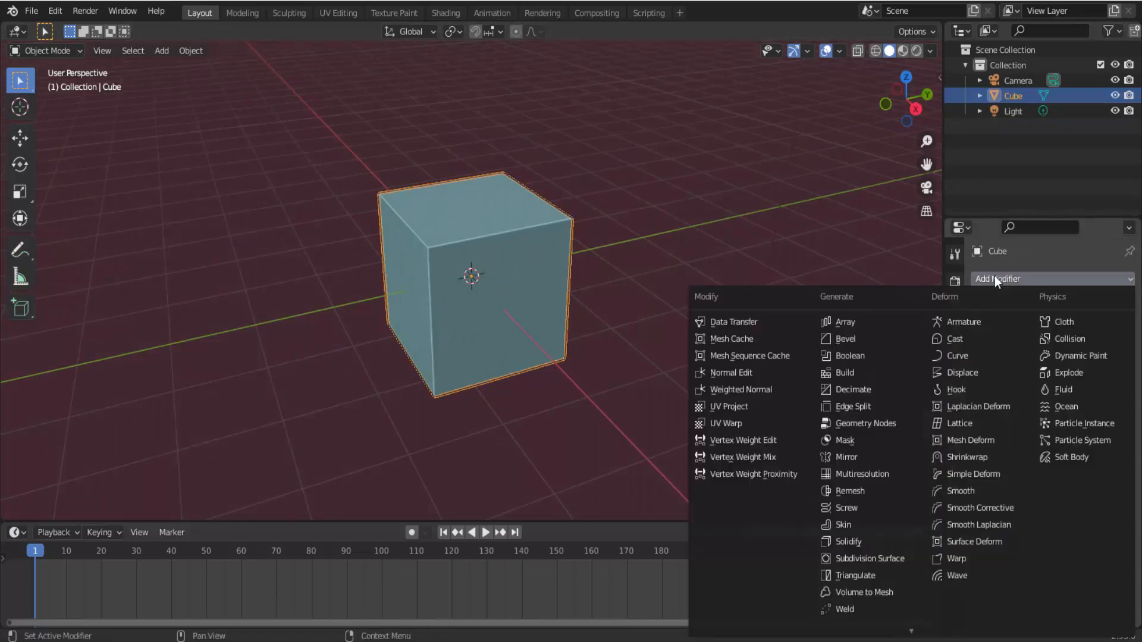
click(877, 456)
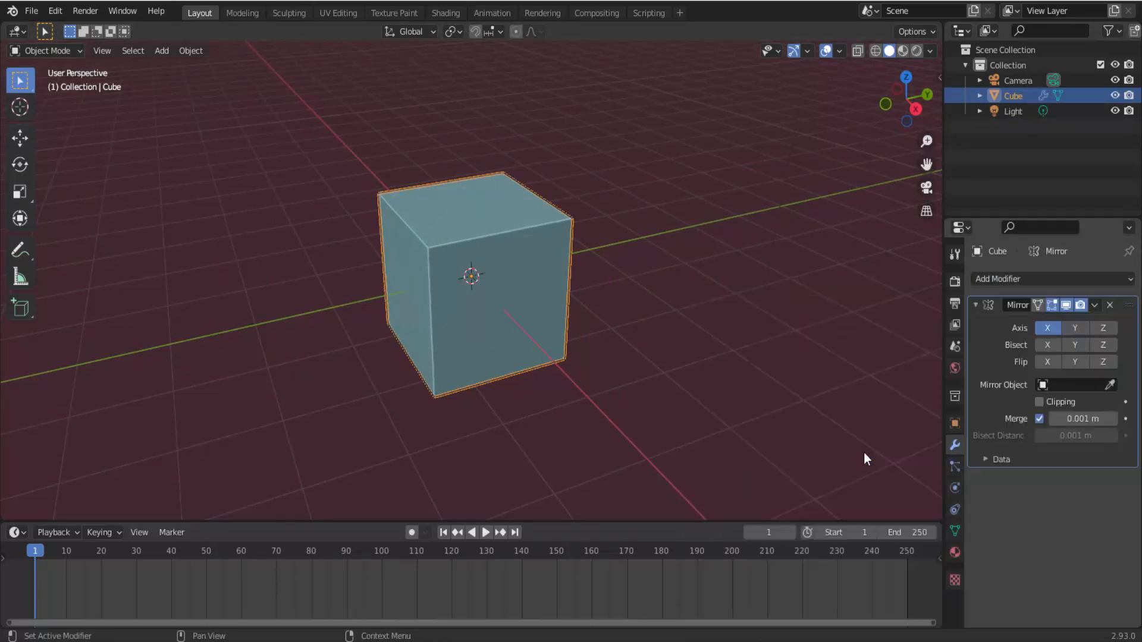
- Enter Edit Mode and move the cube mesh away from the origin with the Move tool to preview its mirrored copies
click(65, 52)
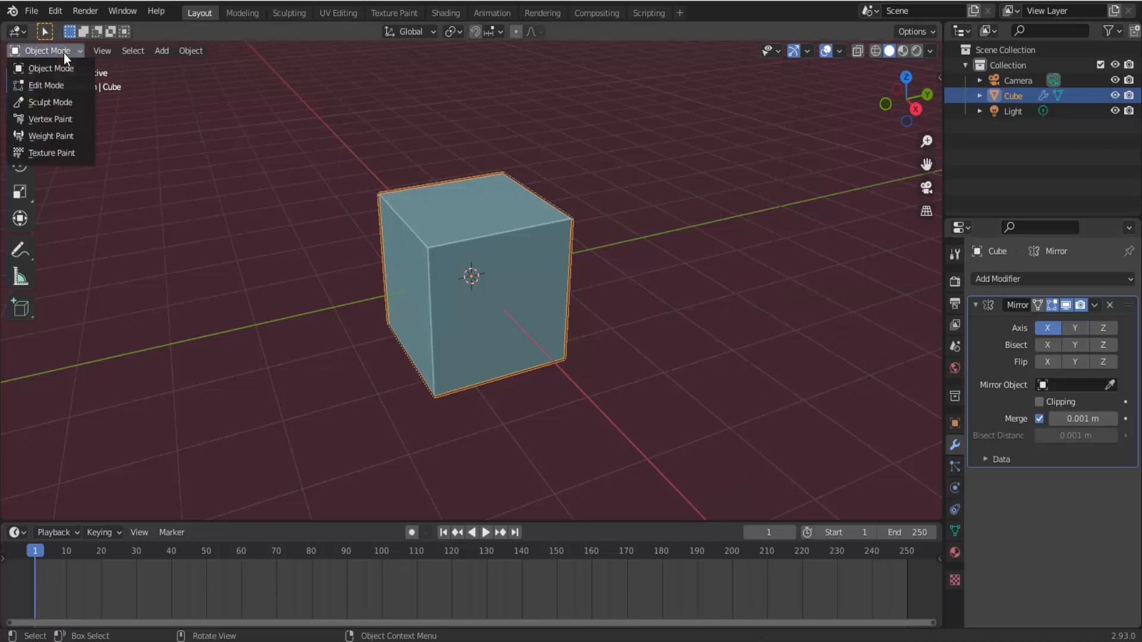
click(66, 89)
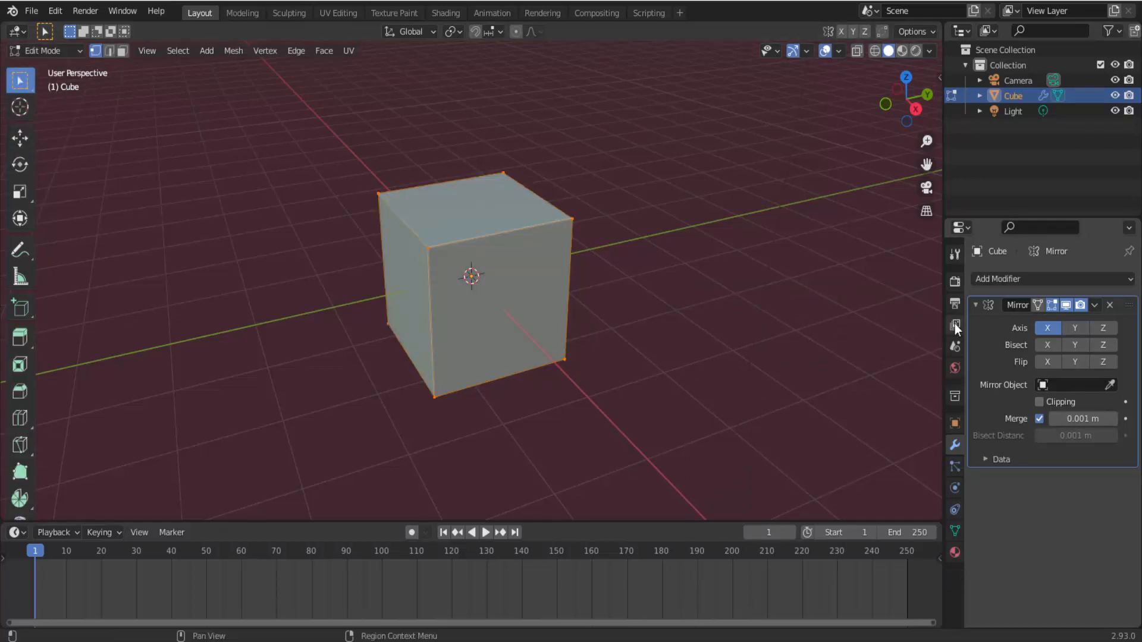
click(20, 137)
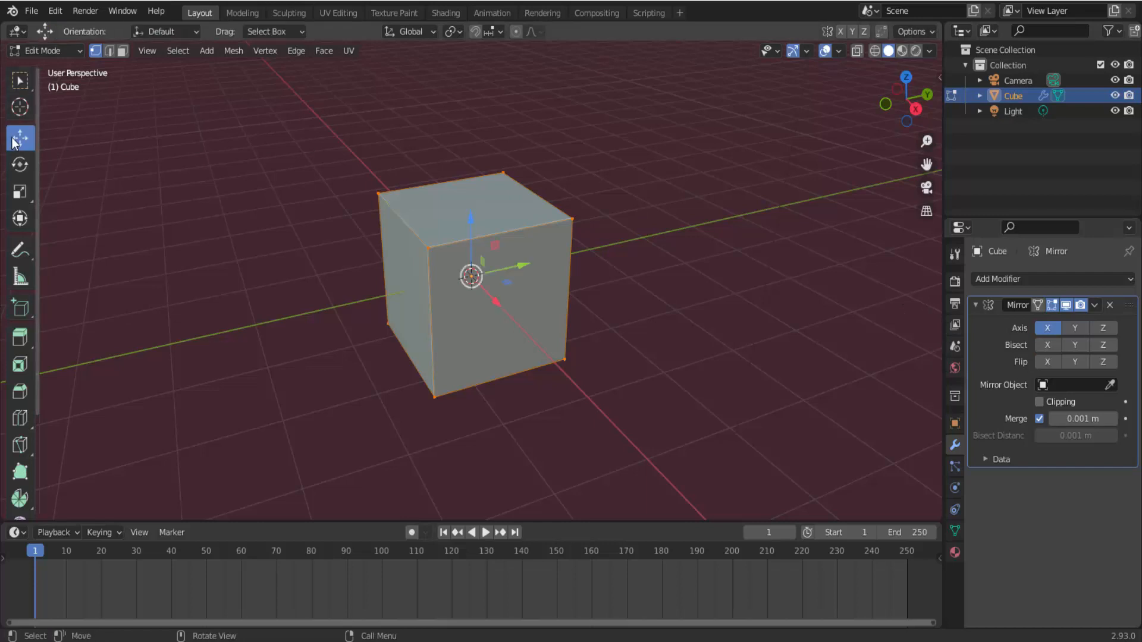
drag(471, 276, 443, 236)
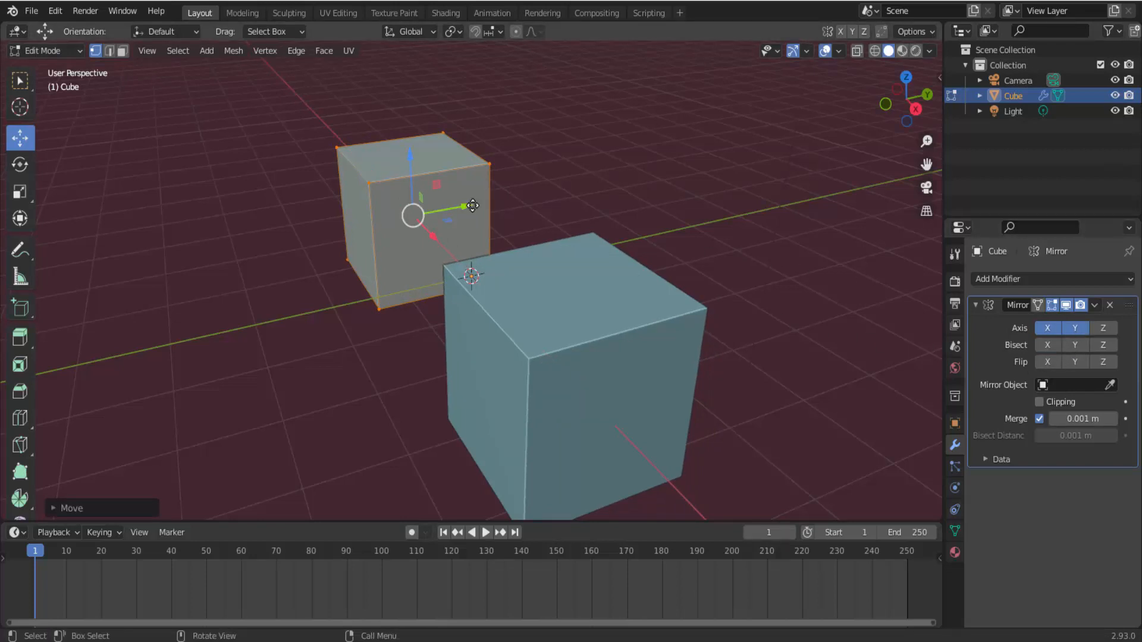
drag(472, 205, 572, 200)
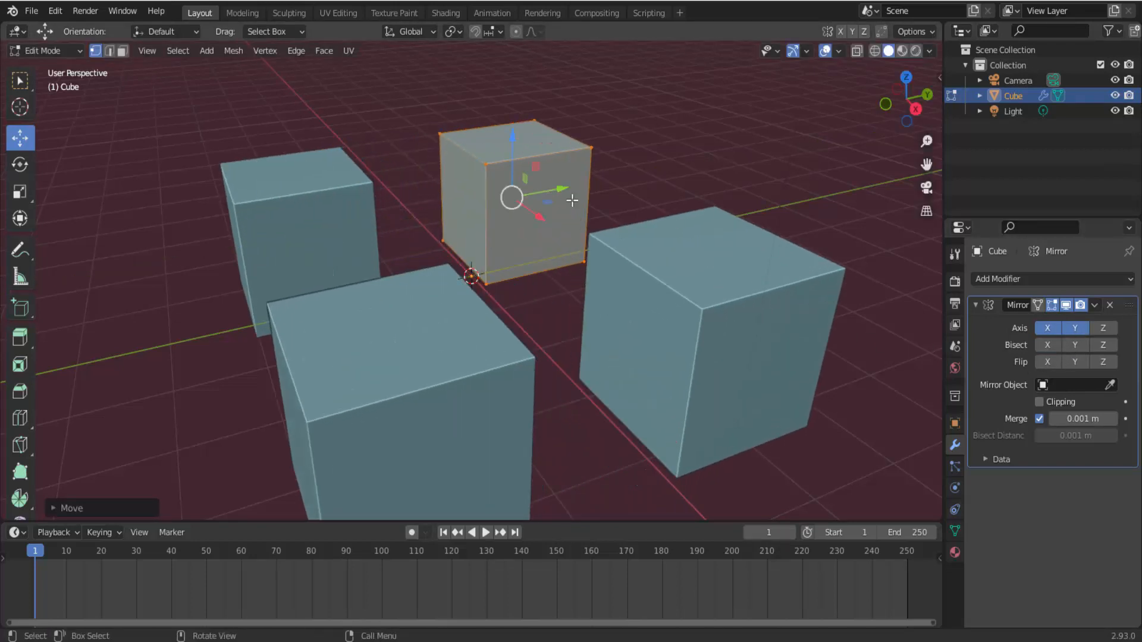
- Enable the Mirror modifier's Z axis and move the cube mesh upward to preview copies mirrored on all three axes
scroll(572, 200, down, 2)
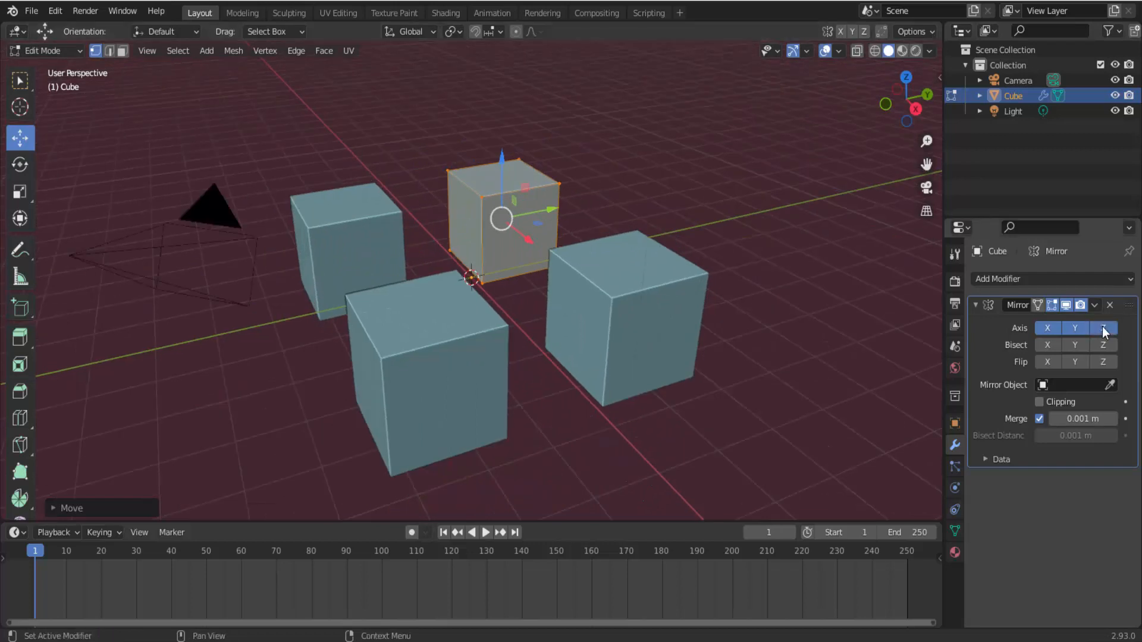
drag(501, 152, 492, 55)
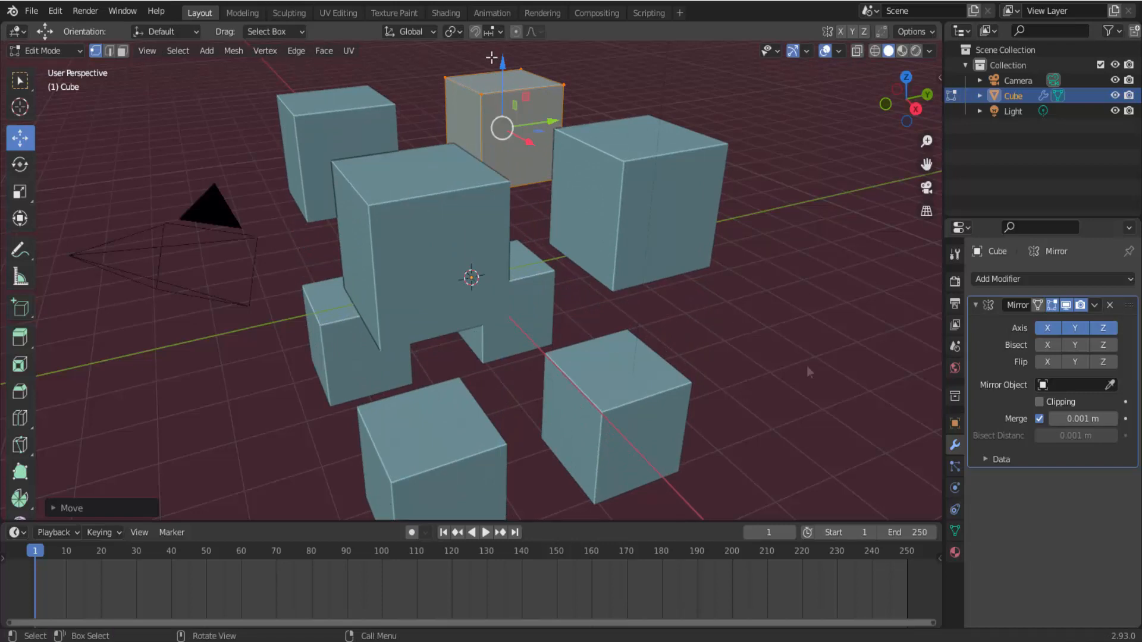
- Rotate the cube mesh with the Rotate tool's trackball to see how the mirrored copies follow
scroll(806, 365, down, 3)
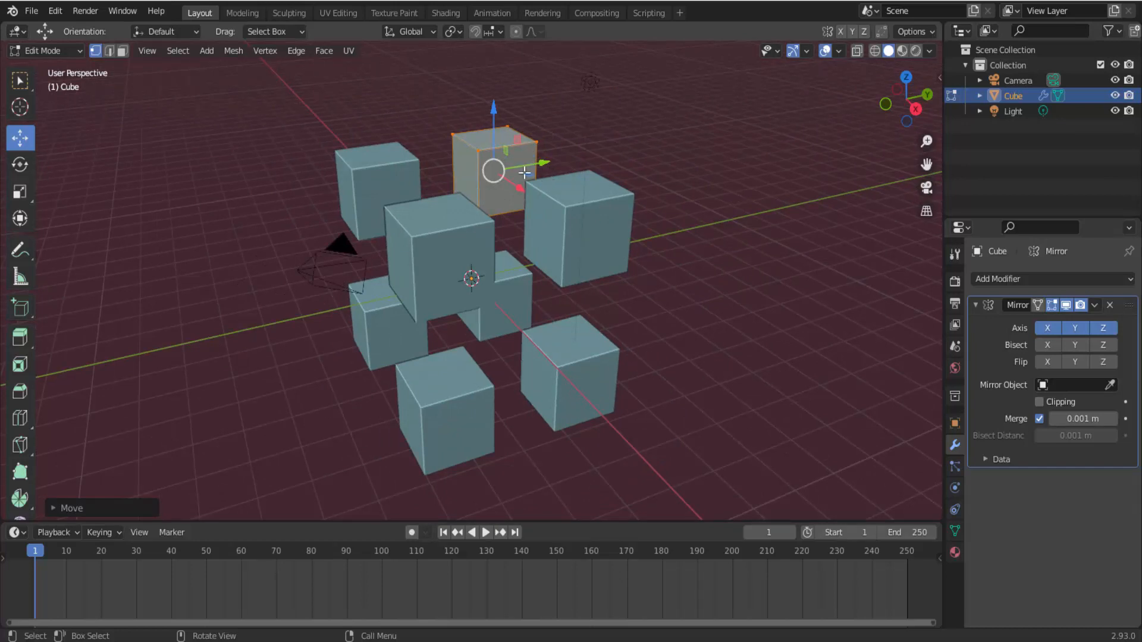
click(19, 164)
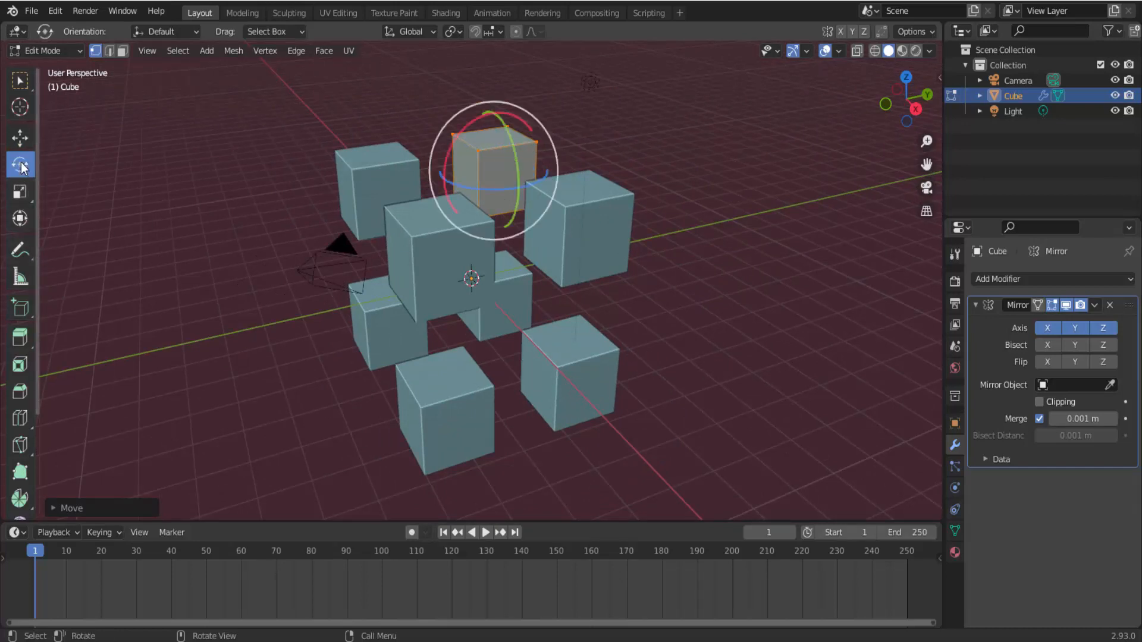
mouse_move(501, 122)
mouse_down()
mouse_move(499, 181)
mouse_move(516, 168)
mouse_move(510, 132)
mouse_move(488, 107)
mouse_move(523, 117)
mouse_up()
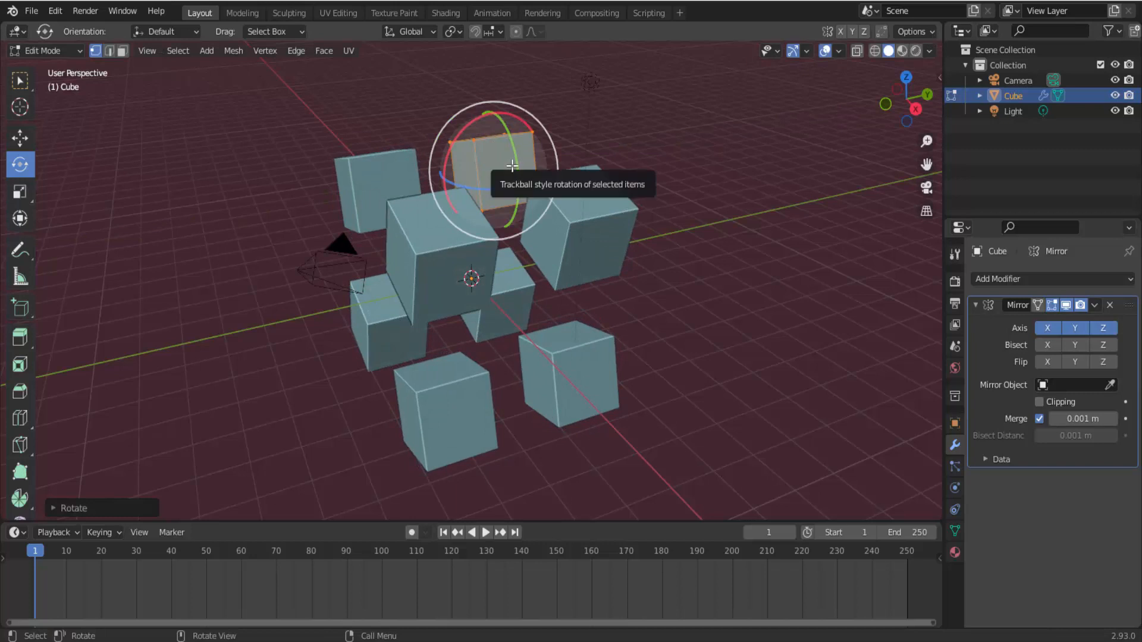
- Try grabbing the cube mesh, cancel the move, and switch to the Scale tool
key(g)
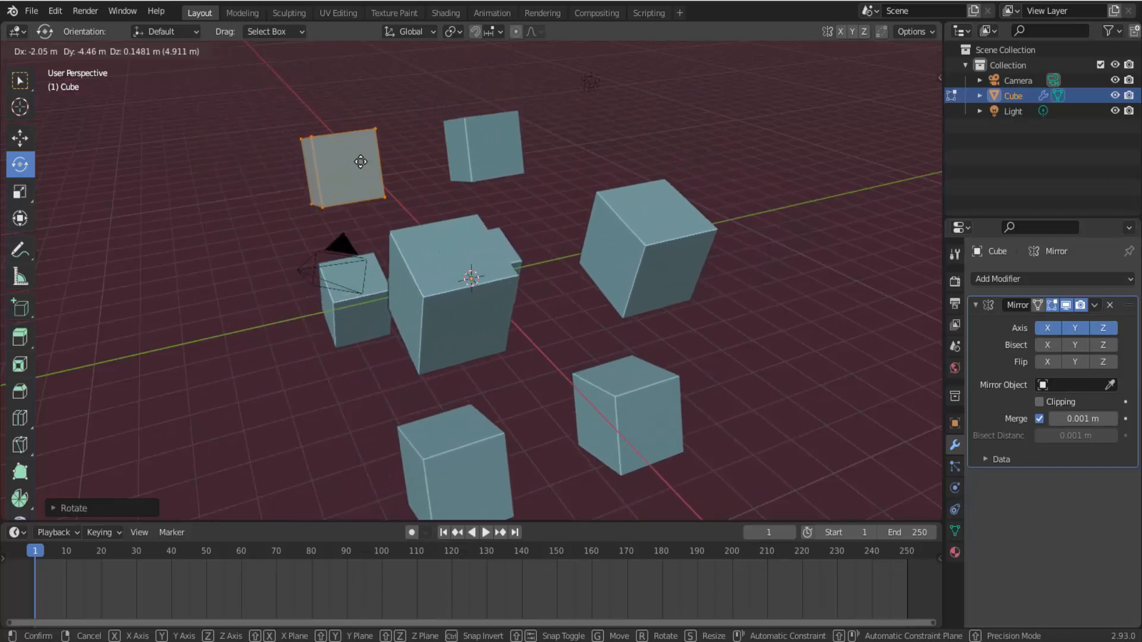
right_click(360, 158)
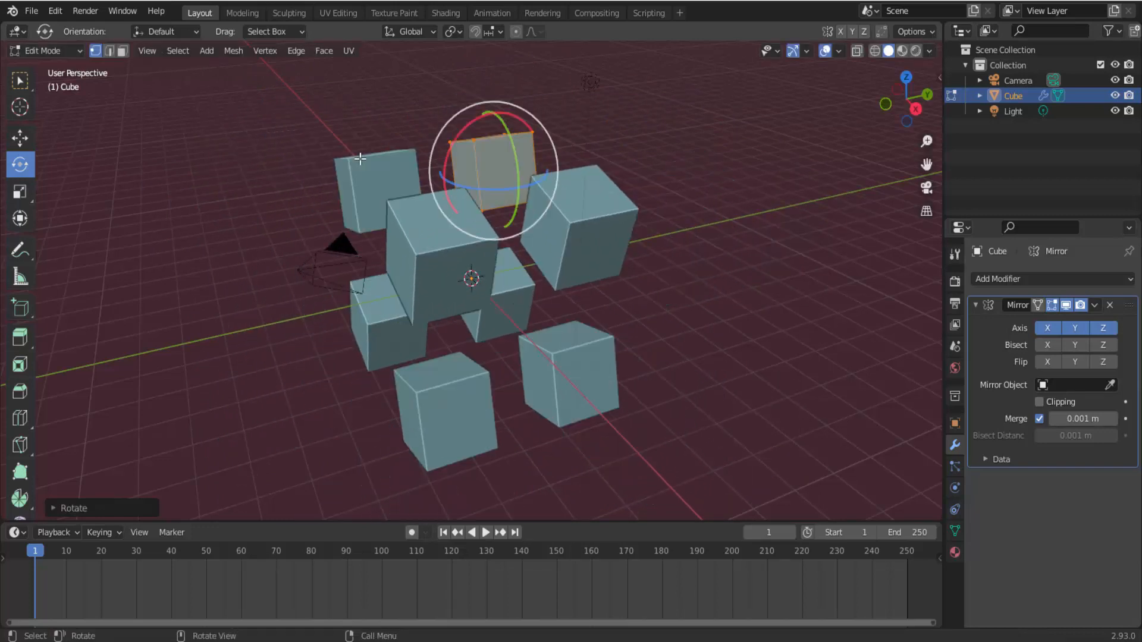
click(28, 198)
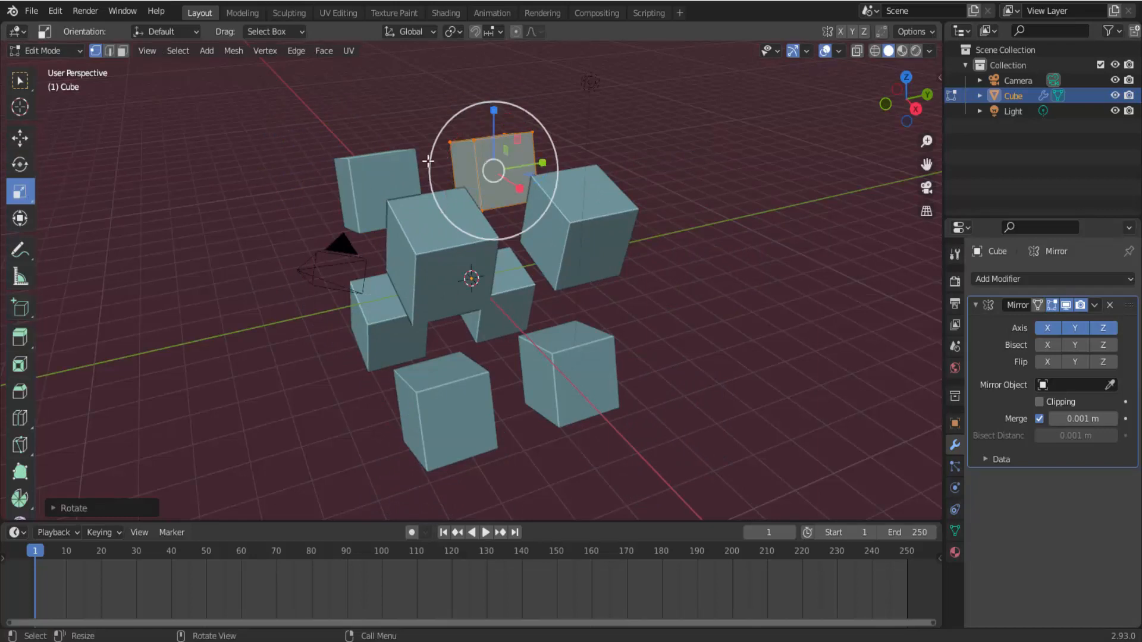